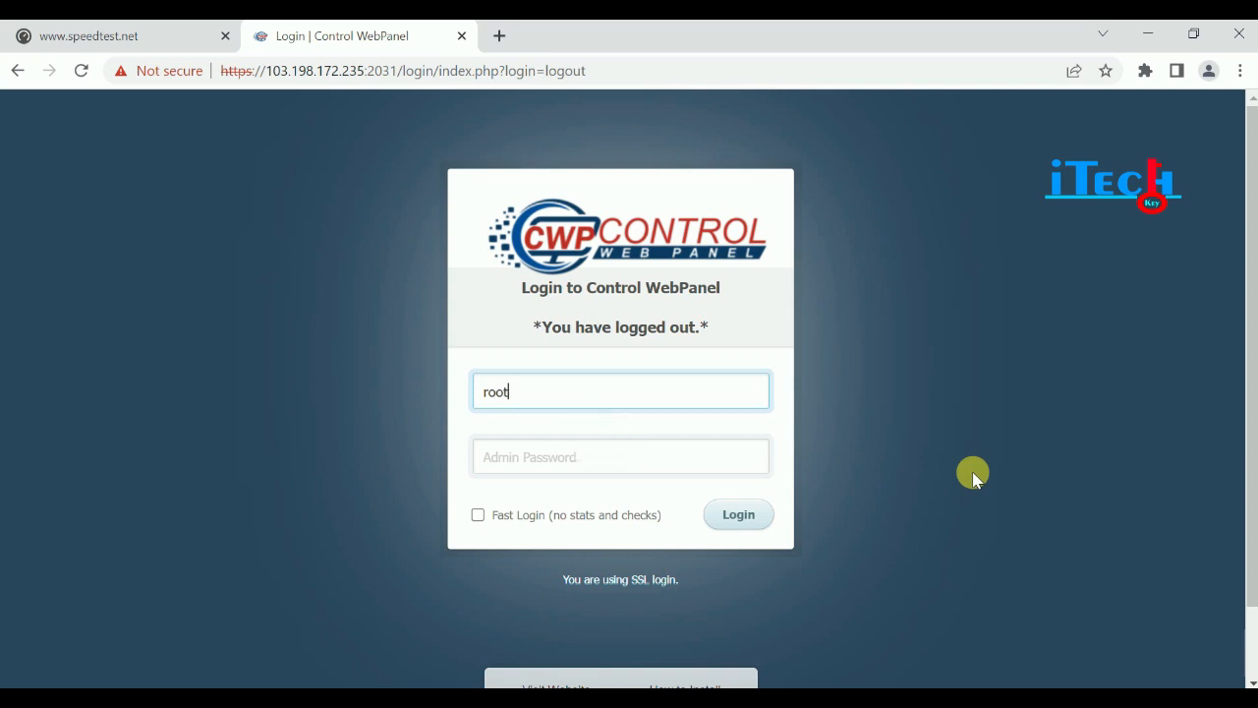
Log in to the panel as root with the admin password.
{"action": "key", "text": "Tab"}
{"action": "type", "text": "••"}
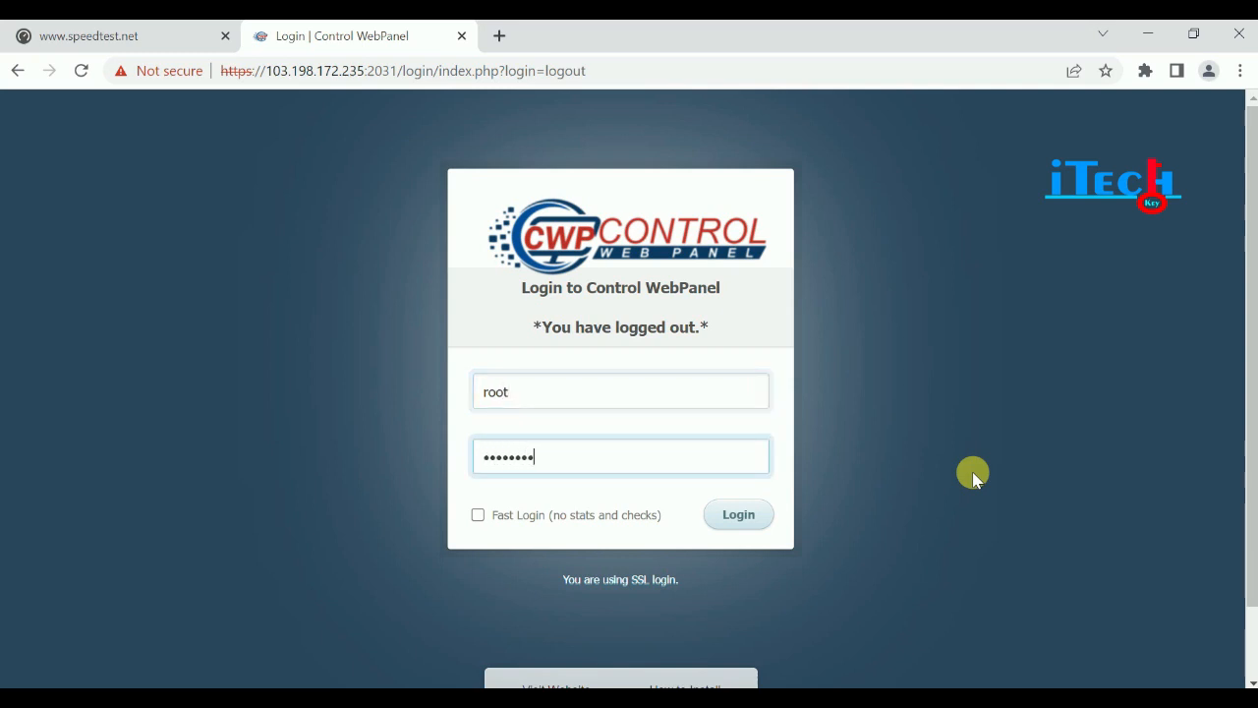
{"action": "key", "text": "Return"}
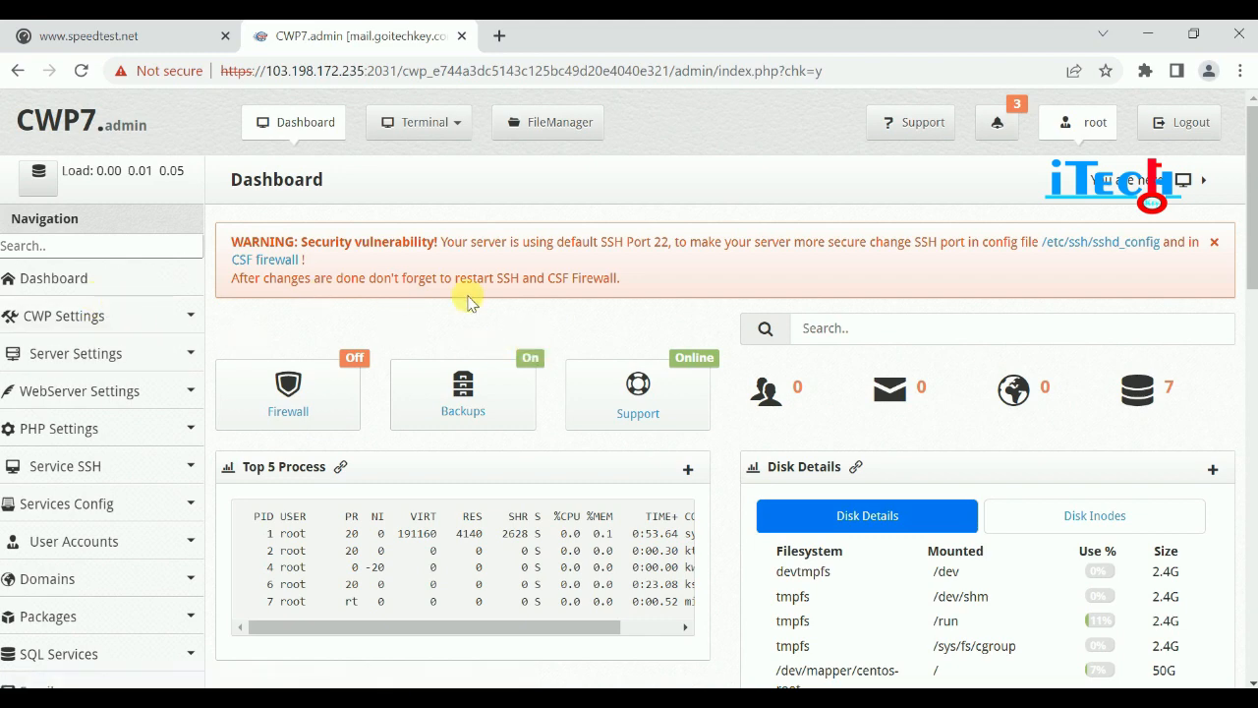
Scroll through the Dashboard panels, then expand CWP Settings in the sidebar.
{"action": "scroll", "coordinate": [557, 309], "scroll_direction": "down", "scroll_amount": 1}
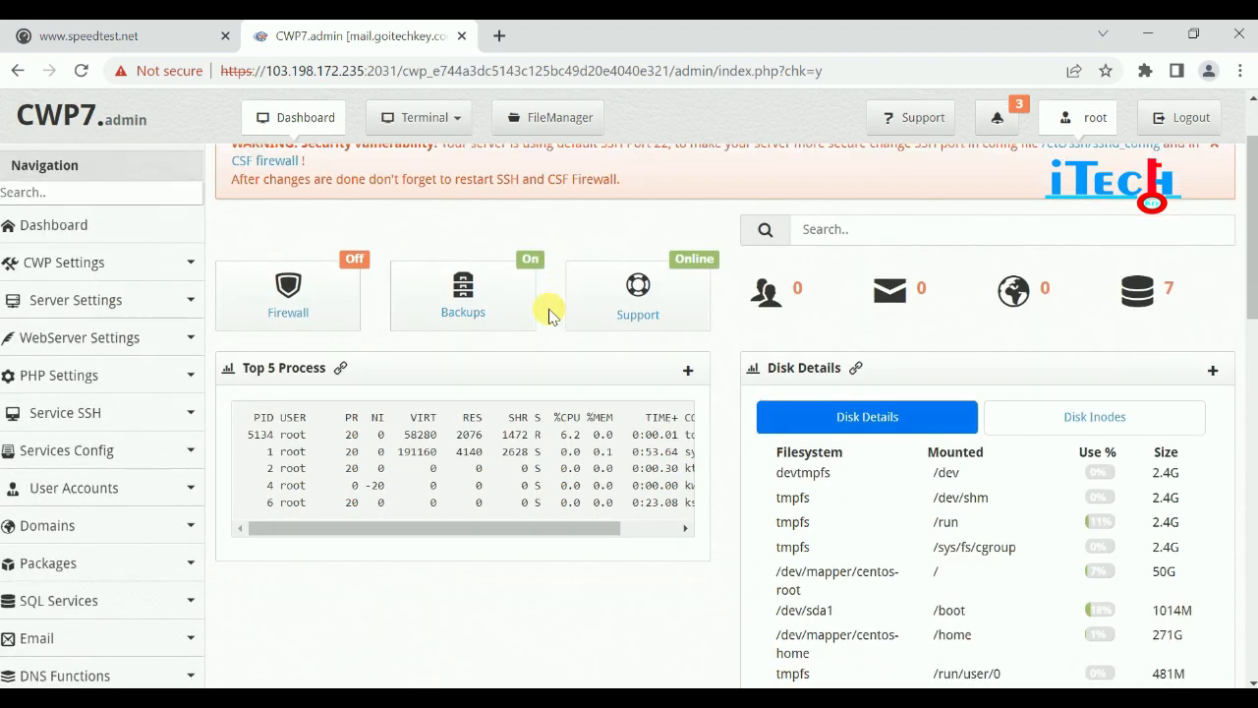
{"action": "left_click", "coordinate": [329, 336]}
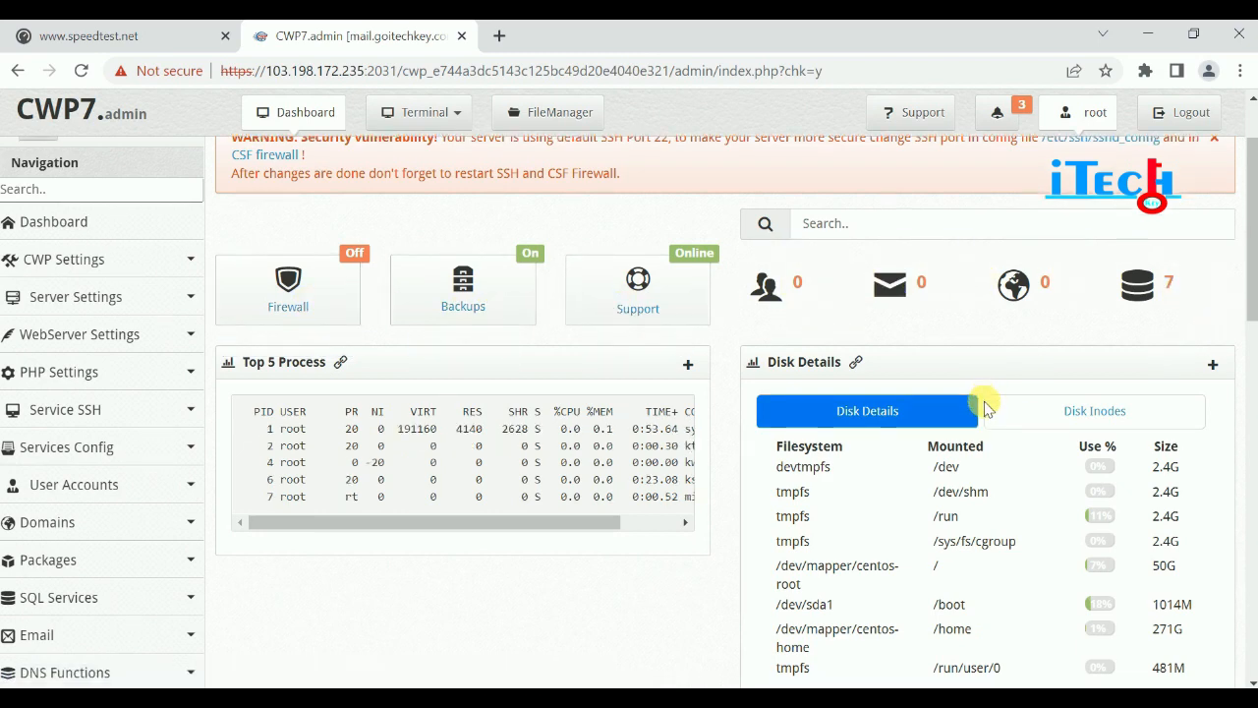
{"action": "scroll", "coordinate": [767, 384], "scroll_direction": "down", "scroll_amount": 5}
{"action": "scroll", "coordinate": [590, 477], "scroll_direction": "down", "scroll_amount": 1}
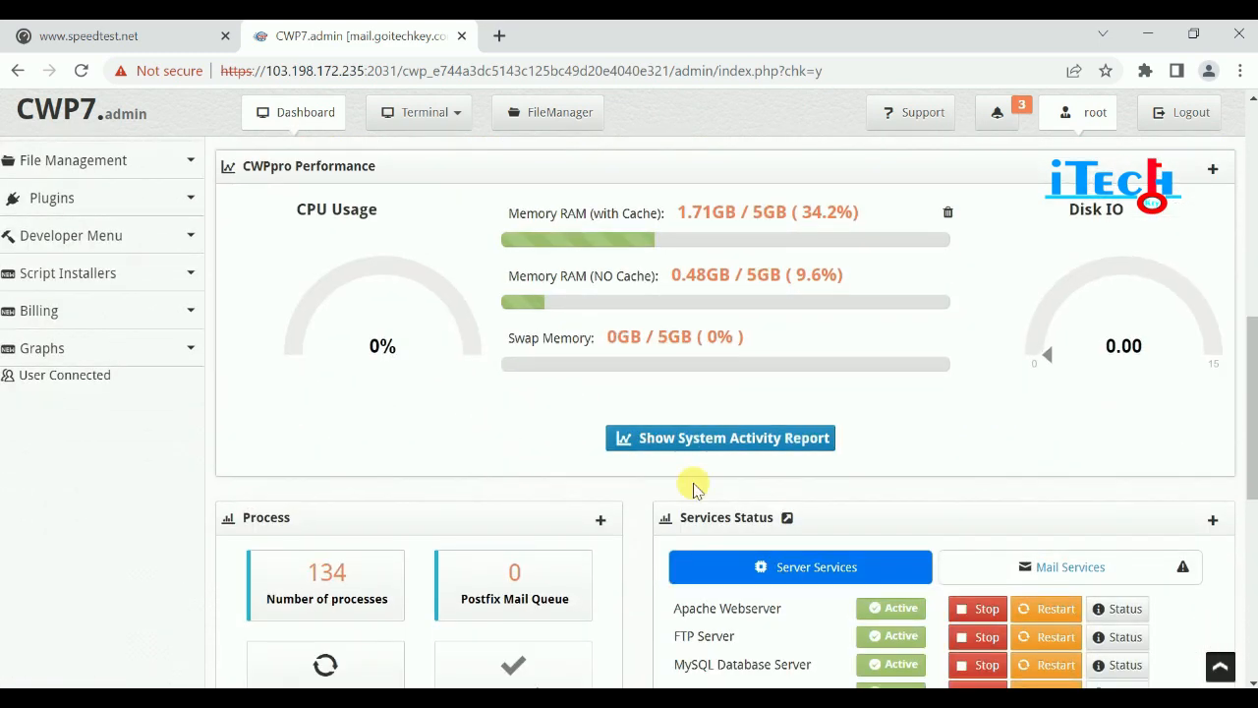
{"action": "scroll", "coordinate": [834, 484], "scroll_direction": "down", "scroll_amount": 3}
{"action": "scroll", "coordinate": [566, 515], "scroll_direction": "down", "scroll_amount": 2}
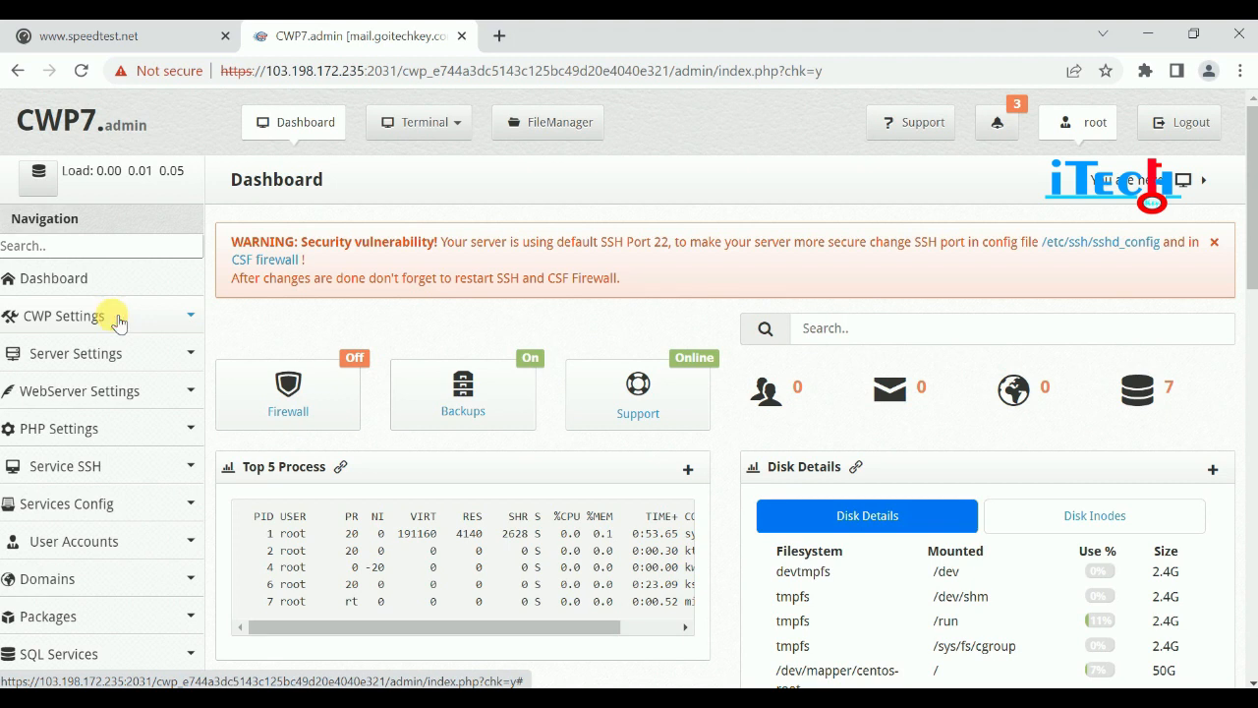
{"action": "left_click", "coordinate": [116, 323]}
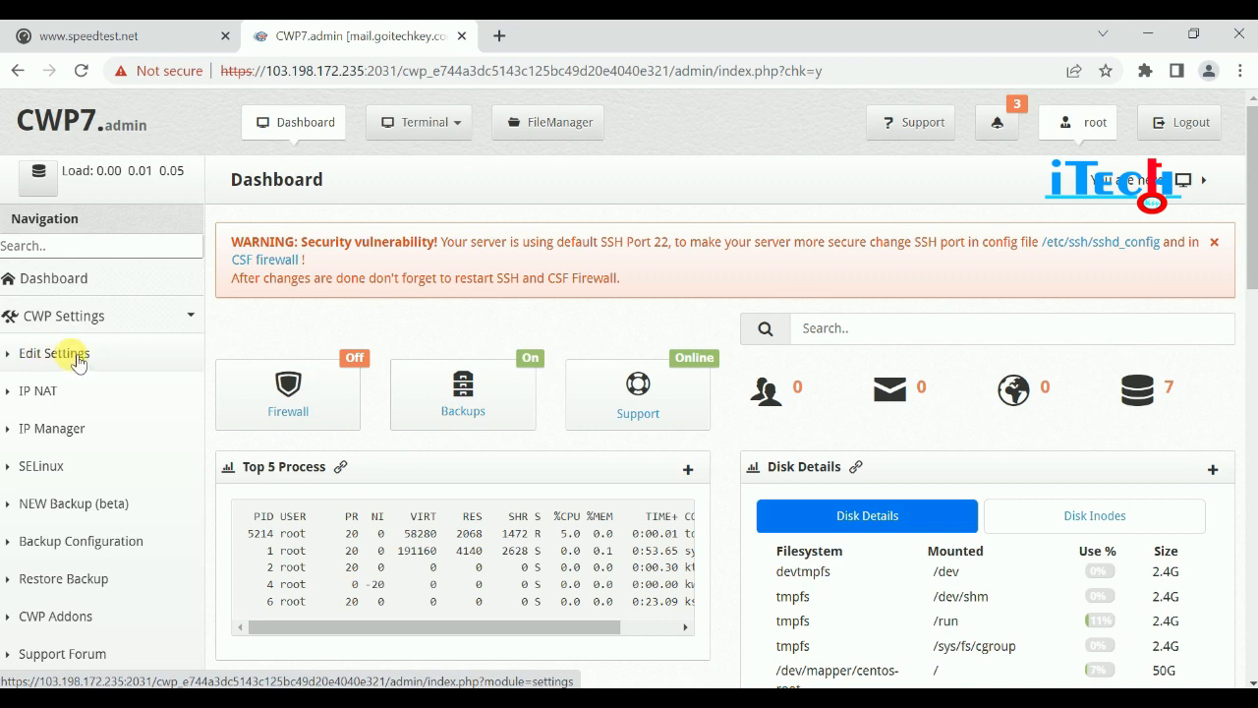
On the Edit Settings page, replace the Admin Email with the new address.
{"action": "left_click", "coordinate": [78, 360]}
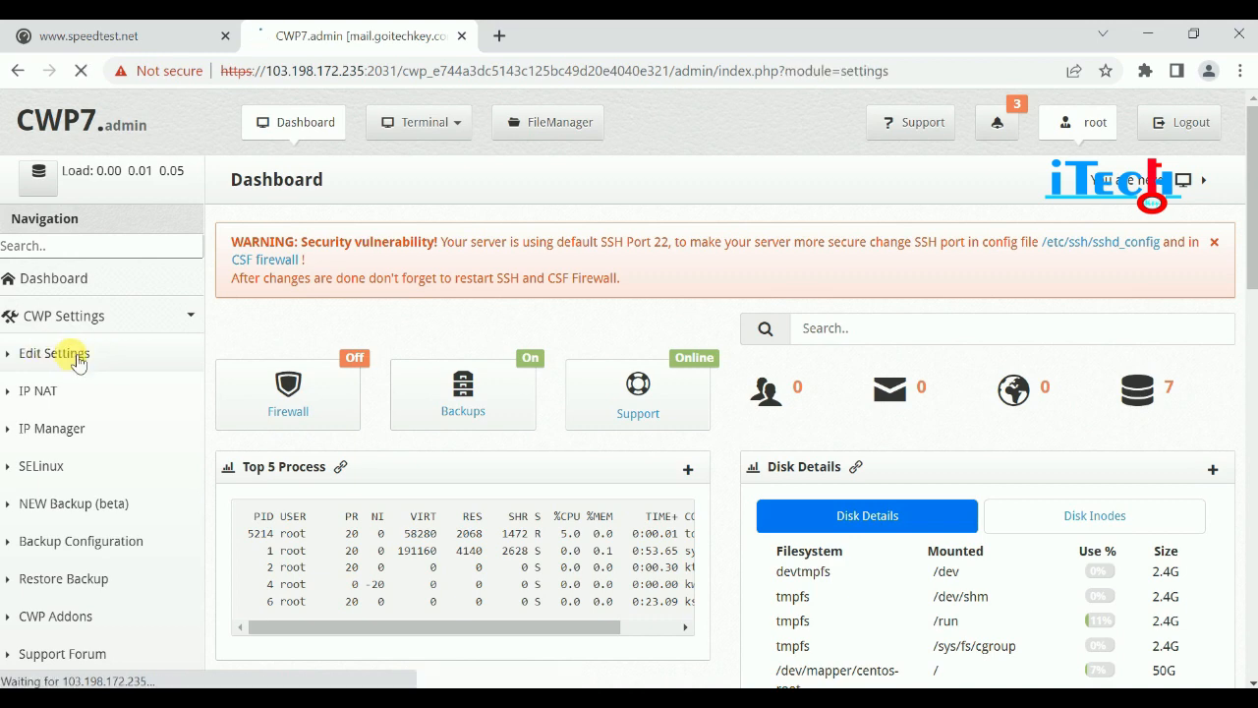
{"action": "scroll", "coordinate": [457, 412], "scroll_direction": "down", "scroll_amount": 1}
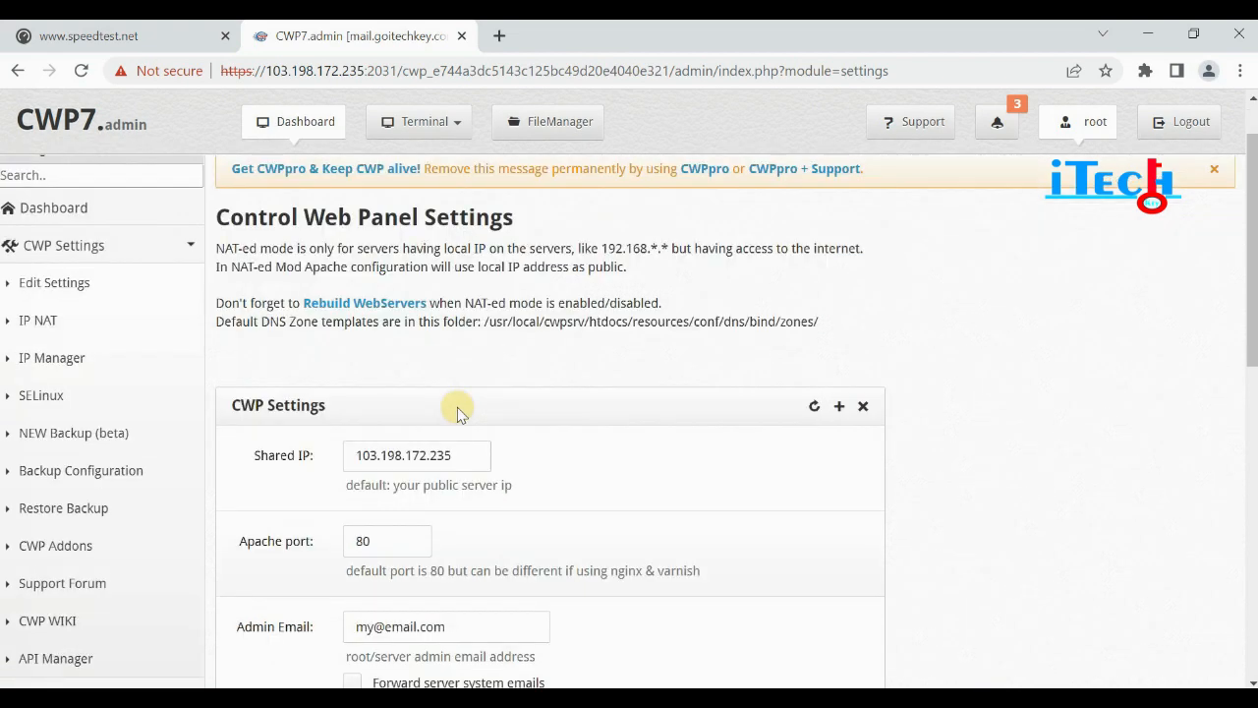
{"action": "scroll", "coordinate": [458, 413], "scroll_direction": "down", "scroll_amount": 2}
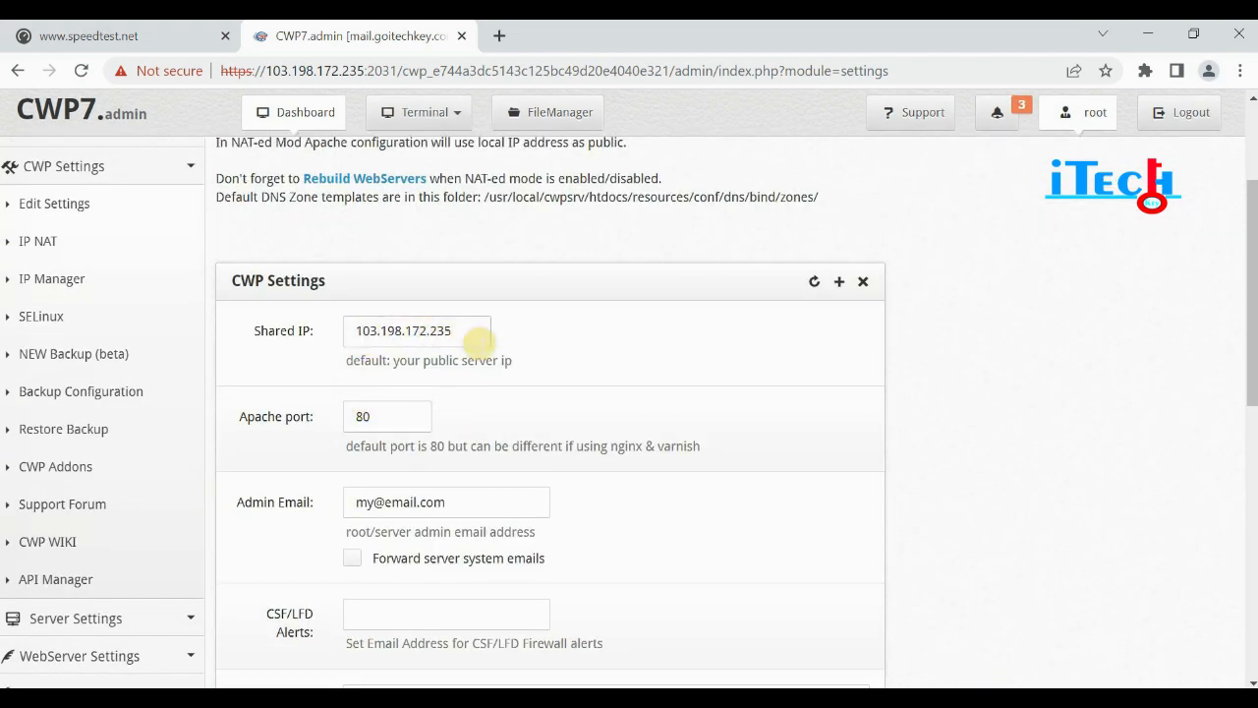
{"action": "left_click_drag", "start_coordinate": [475, 341], "coordinate": [367, 334]}
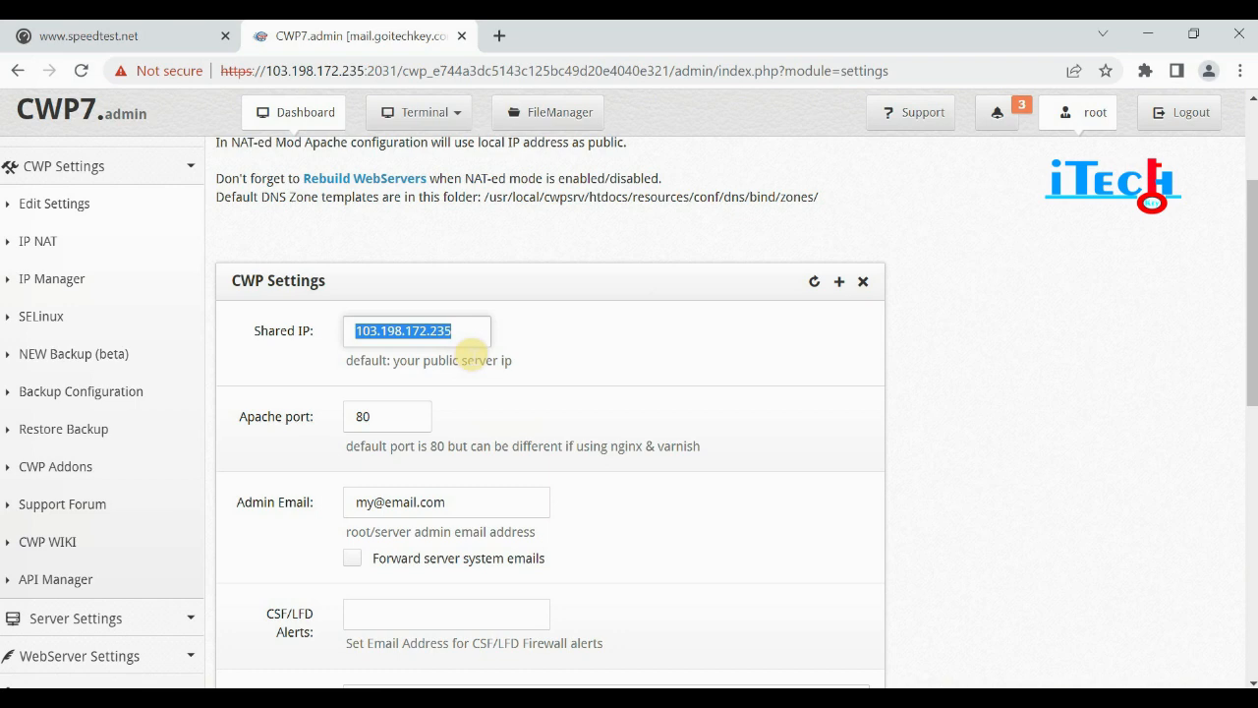
{"action": "scroll", "coordinate": [470, 350], "scroll_direction": "down", "scroll_amount": 1}
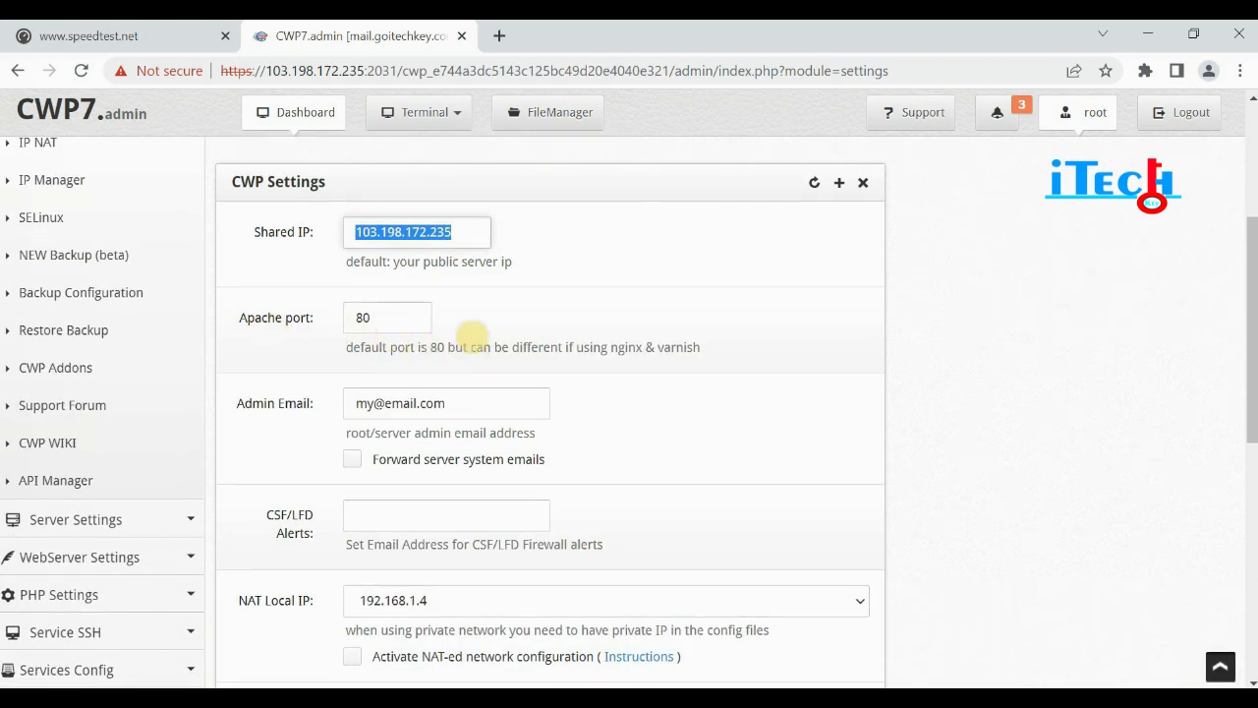
{"action": "scroll", "coordinate": [462, 347], "scroll_direction": "down", "scroll_amount": 1}
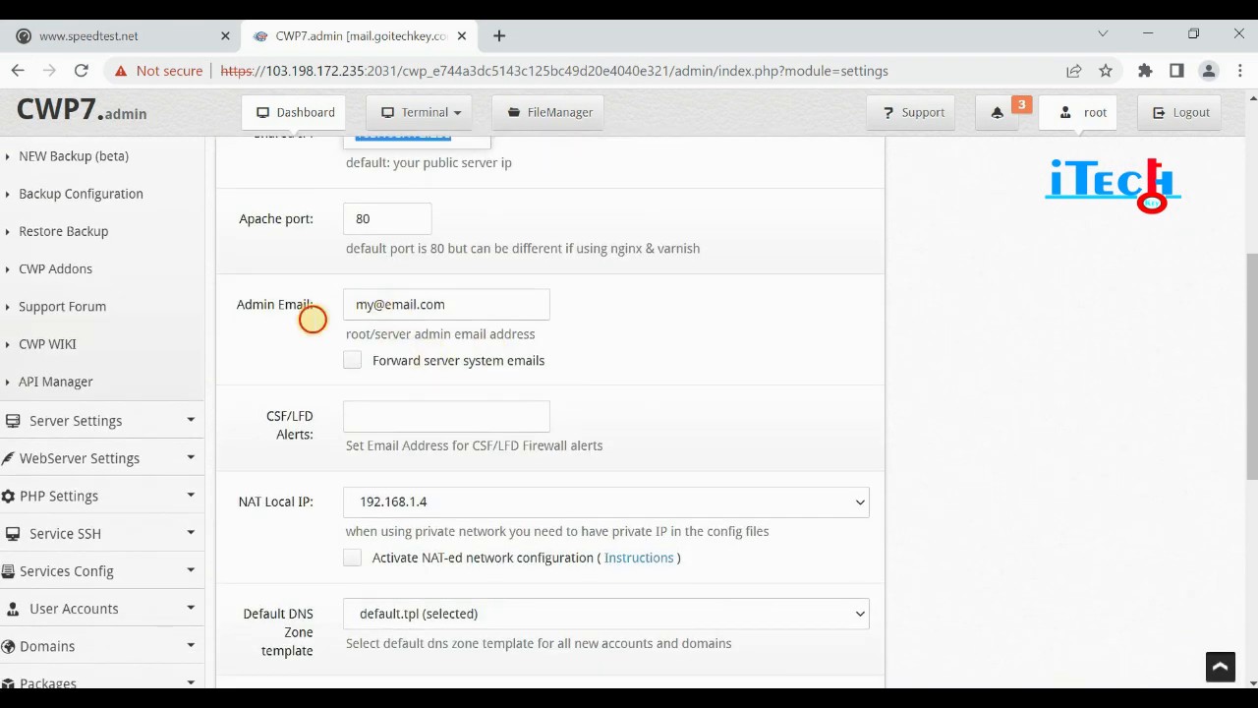
{"action": "left_click", "coordinate": [312, 318]}
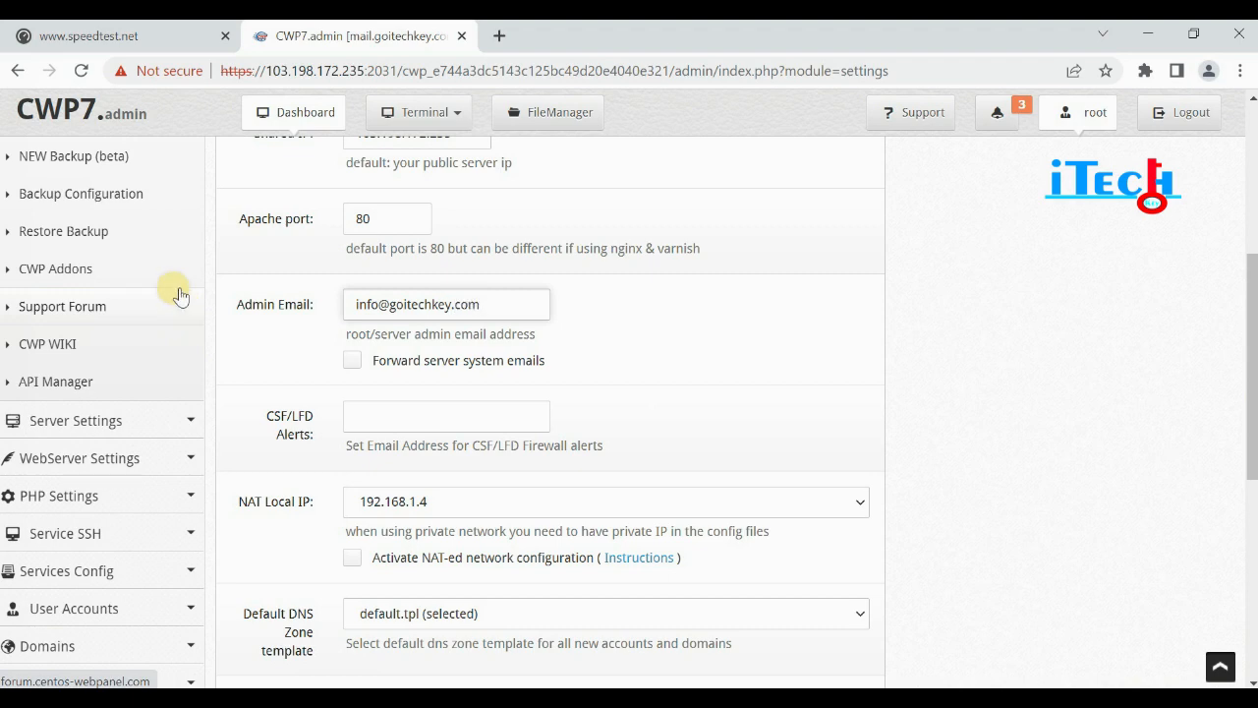
Copy the new admin e-mail into the CSF/LFD Alerts field.
{"action": "scroll", "coordinate": [295, 334], "scroll_direction": "down", "scroll_amount": 2}
{"action": "scroll", "coordinate": [472, 325], "scroll_direction": "down", "scroll_amount": 2}
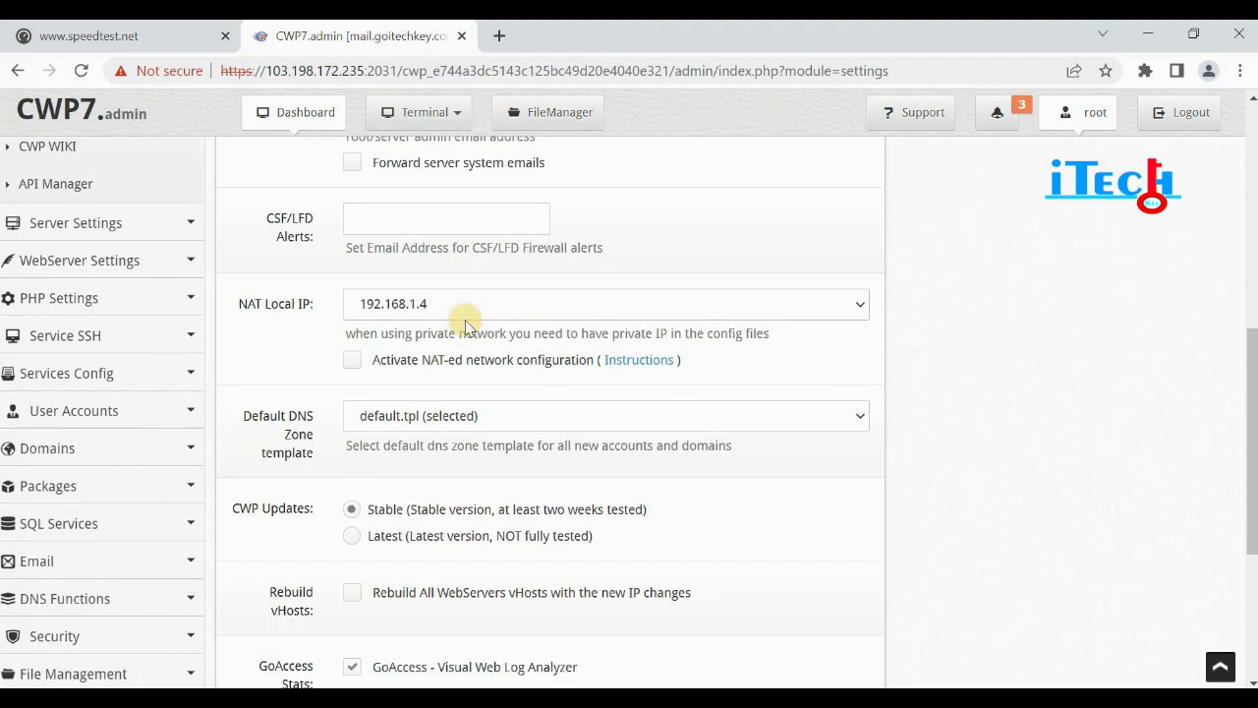
{"action": "scroll", "coordinate": [433, 234], "scroll_direction": "up", "scroll_amount": 2}
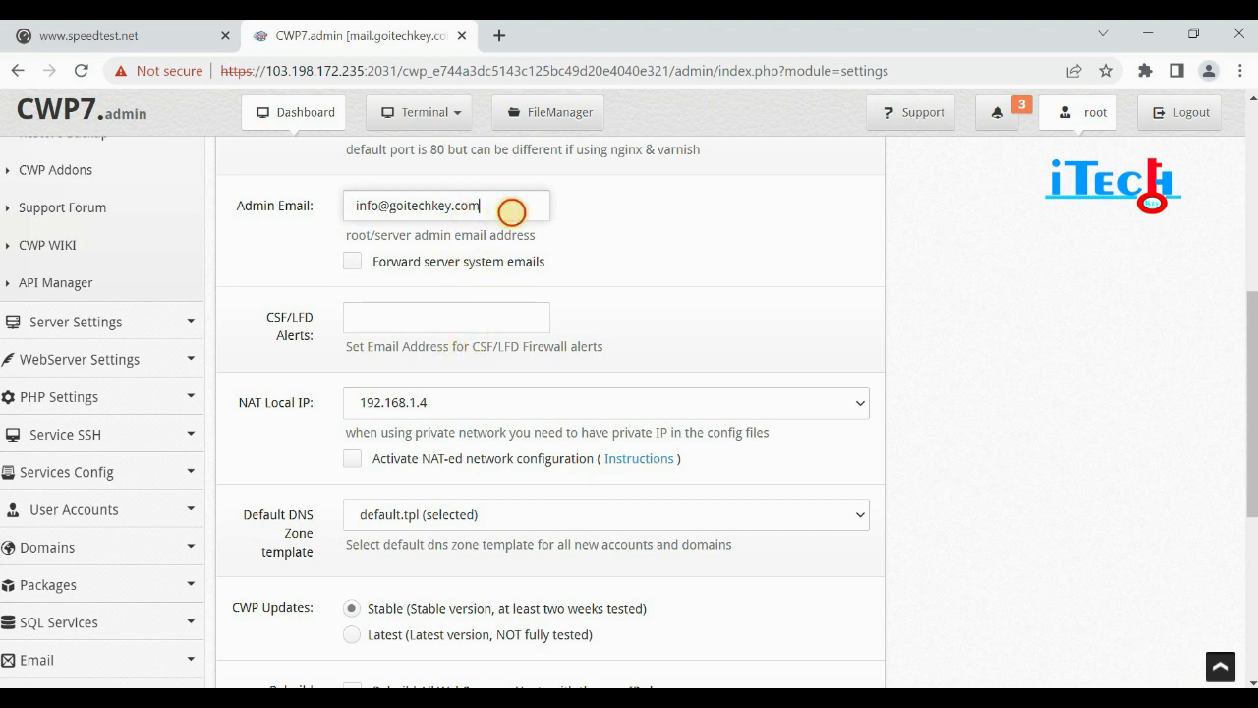
{"action": "left_click_drag", "start_coordinate": [511, 207], "coordinate": [340, 206]}
{"action": "key", "text": "ctrl+c"}
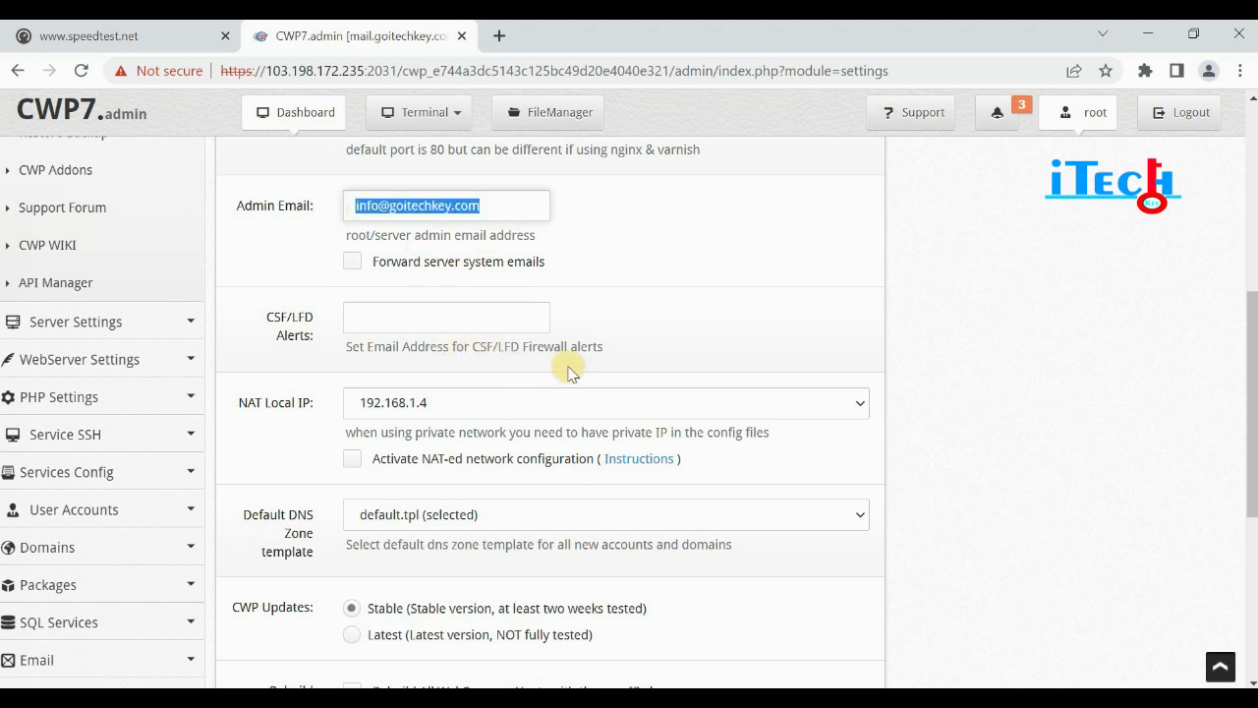
{"action": "left_click", "coordinate": [390, 328]}
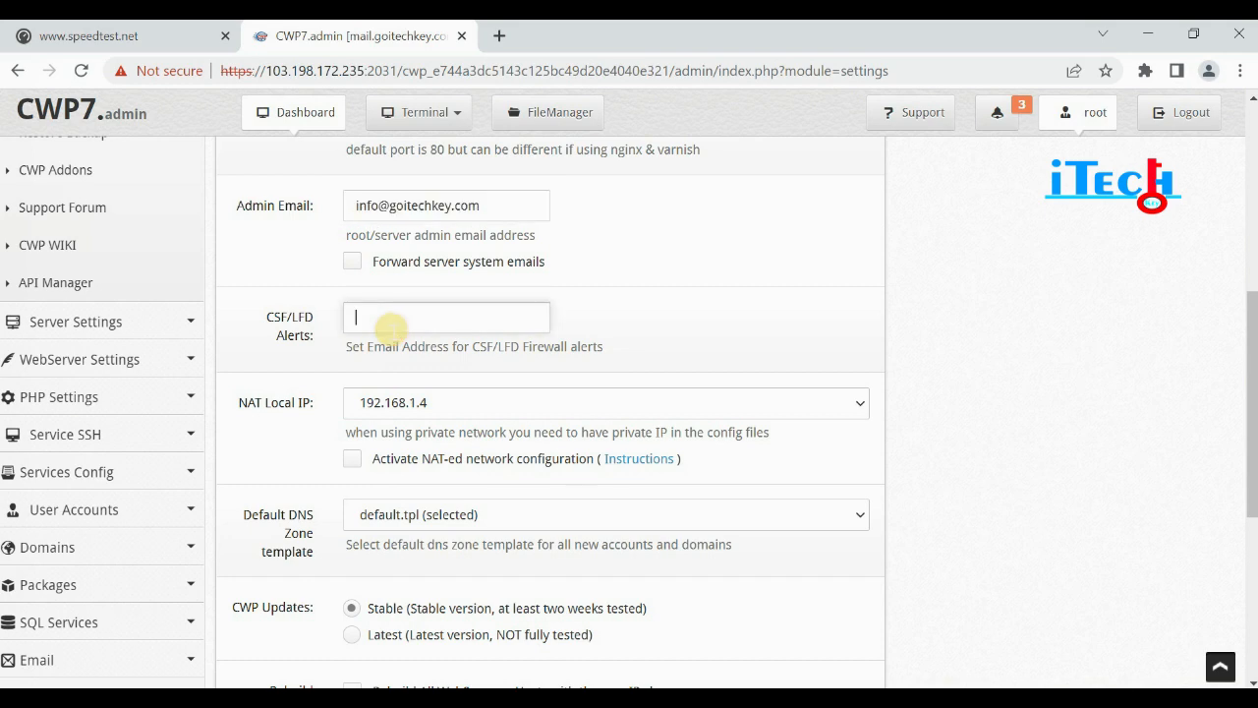
{"action": "key", "text": "ctrl+v"}
{"action": "scroll", "coordinate": [509, 357], "scroll_direction": "down", "scroll_amount": 1}
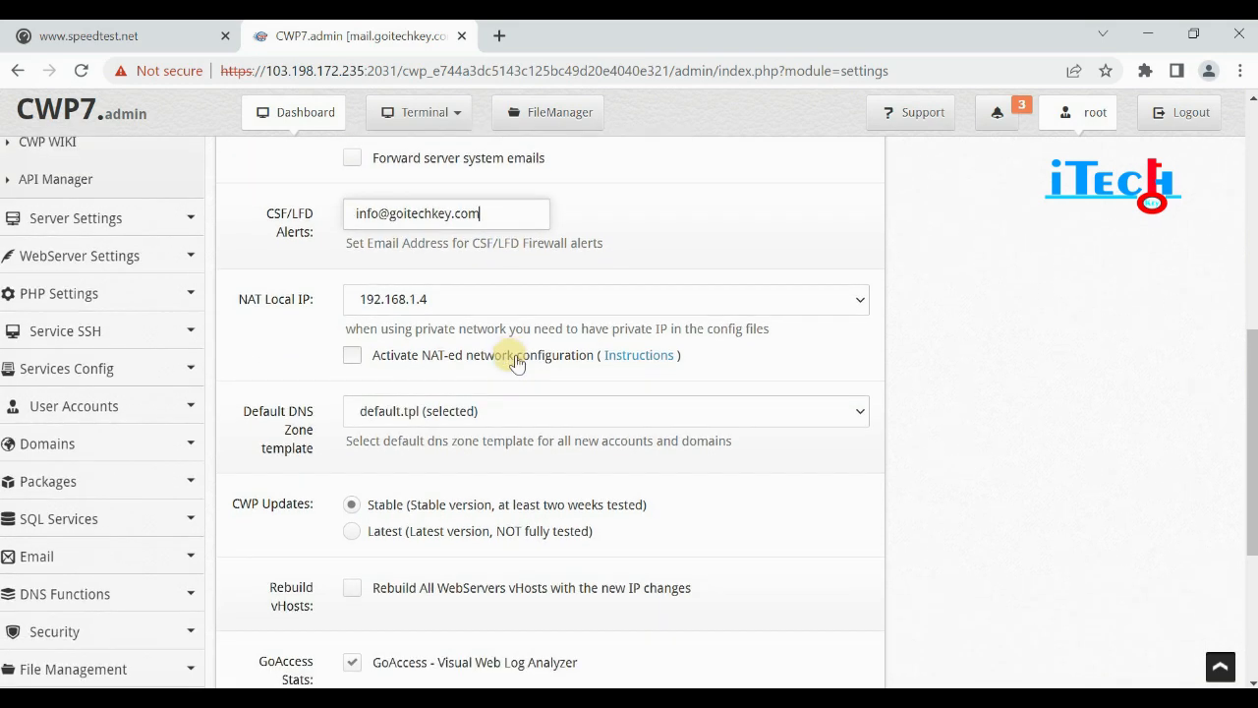
{"action": "scroll", "coordinate": [295, 238], "scroll_direction": "down", "scroll_amount": 1}
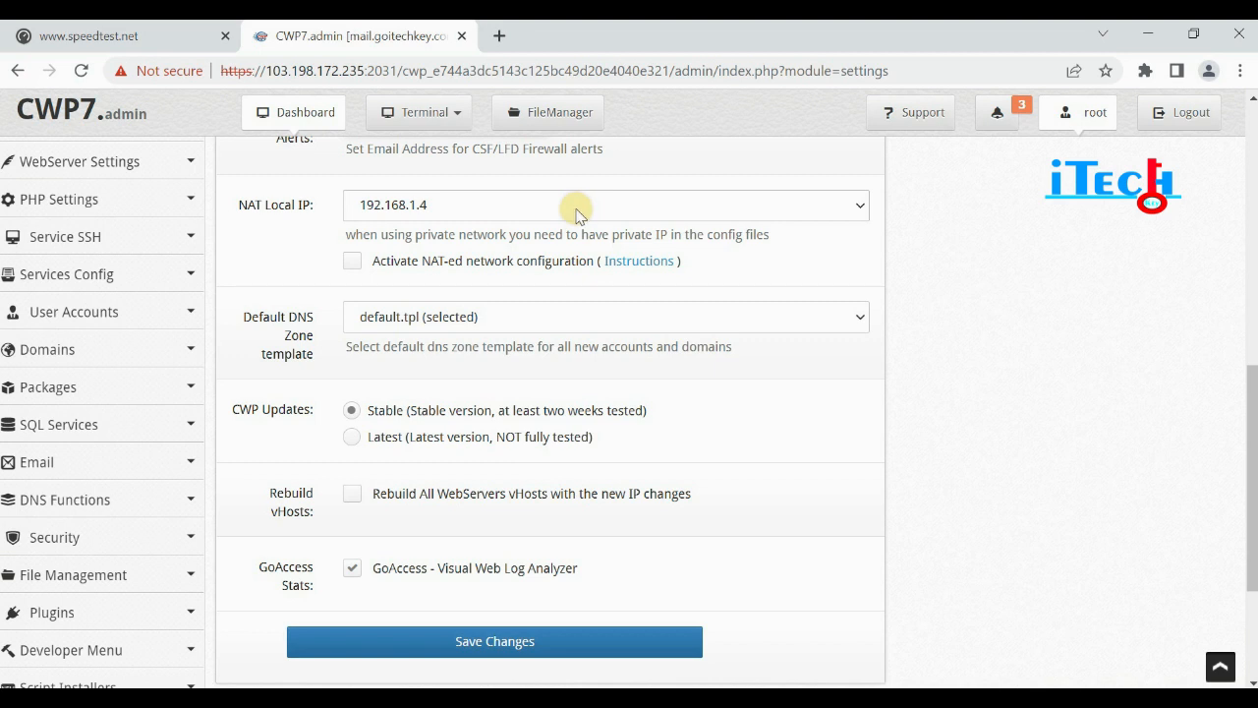
Activate NAT-ed network configuration with local IP 192.168.1.4 and save the settings.
{"action": "left_click", "coordinate": [356, 263]}
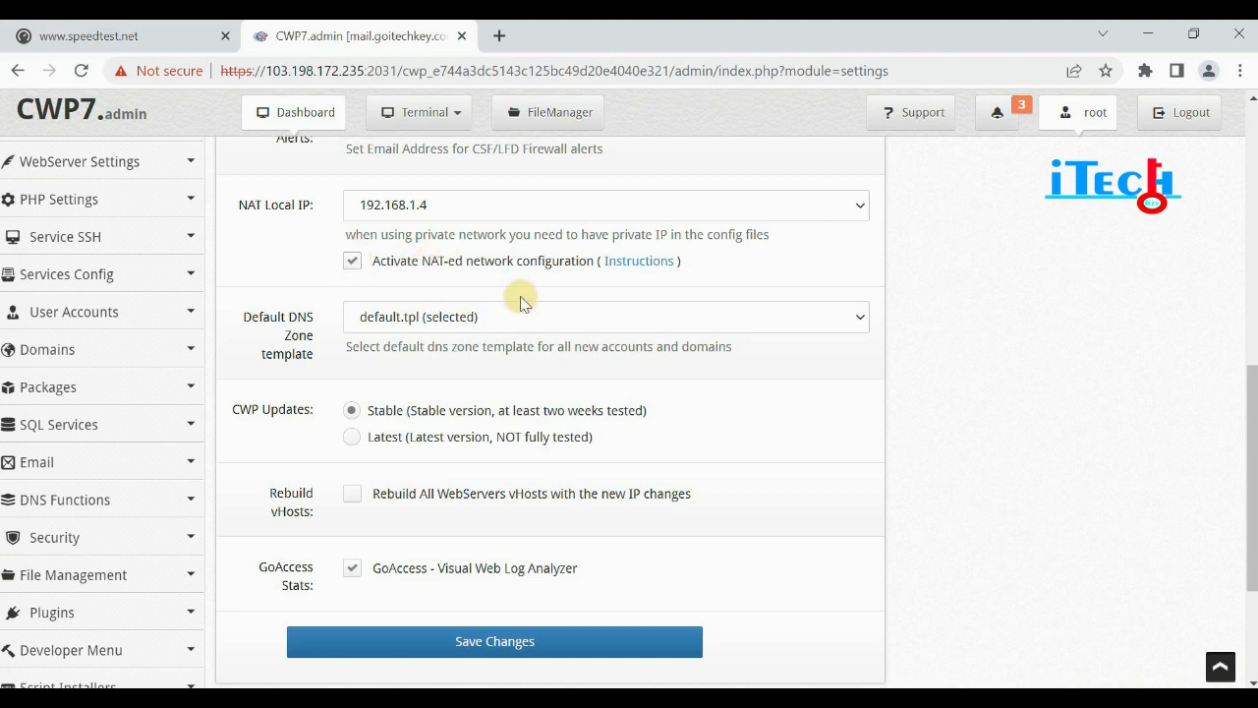
{"action": "scroll", "coordinate": [511, 305], "scroll_direction": "down", "scroll_amount": 1}
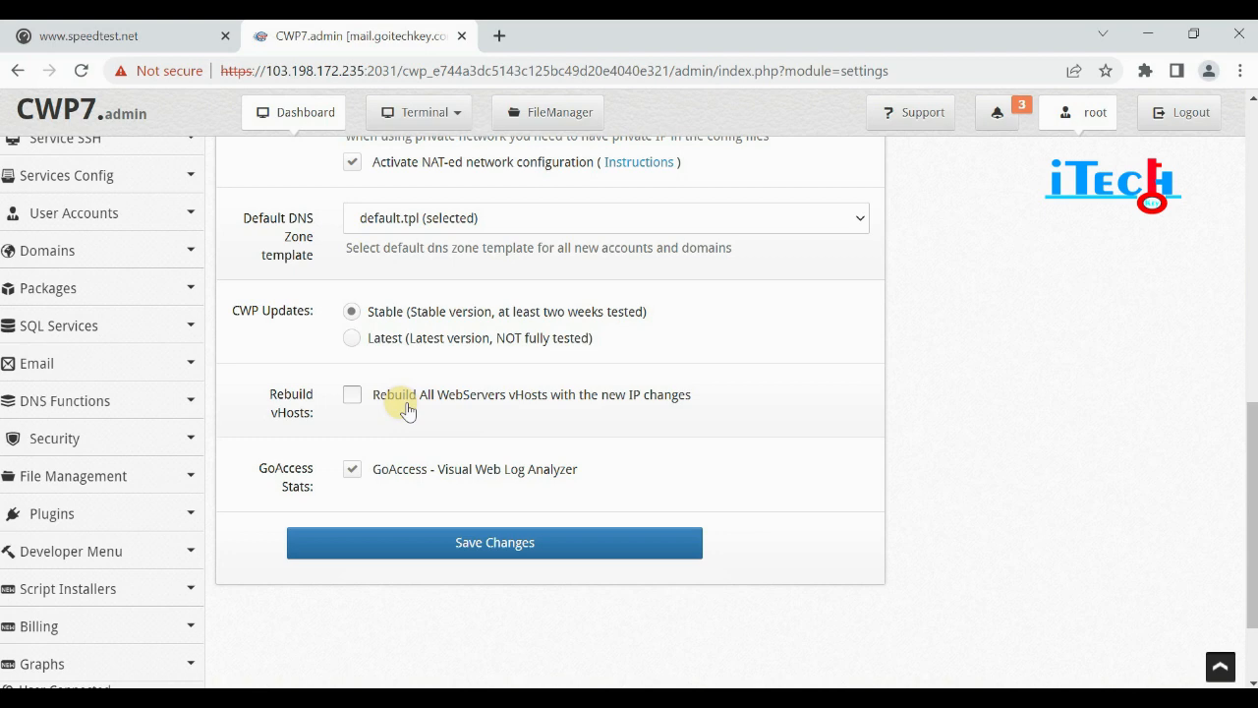
{"action": "left_click", "coordinate": [473, 540]}
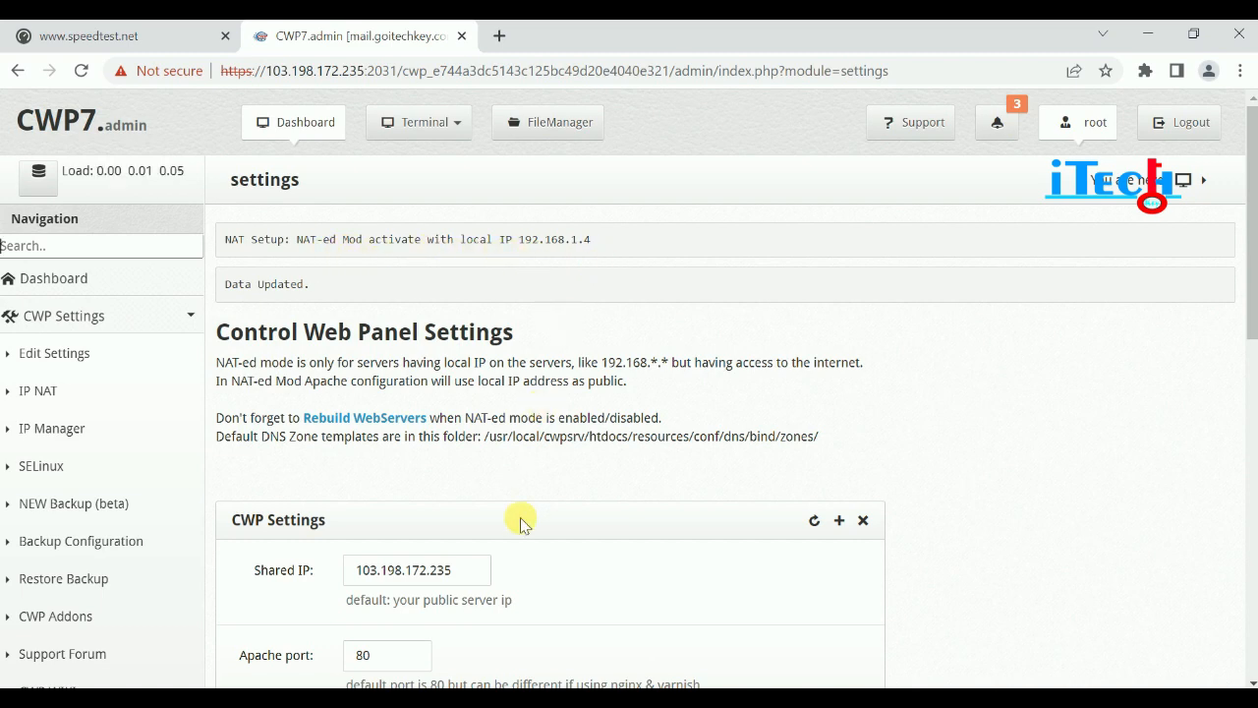
{"action": "scroll", "coordinate": [458, 491], "scroll_direction": "down", "scroll_amount": 2}
{"action": "scroll", "coordinate": [469, 496], "scroll_direction": "up", "scroll_amount": 2}
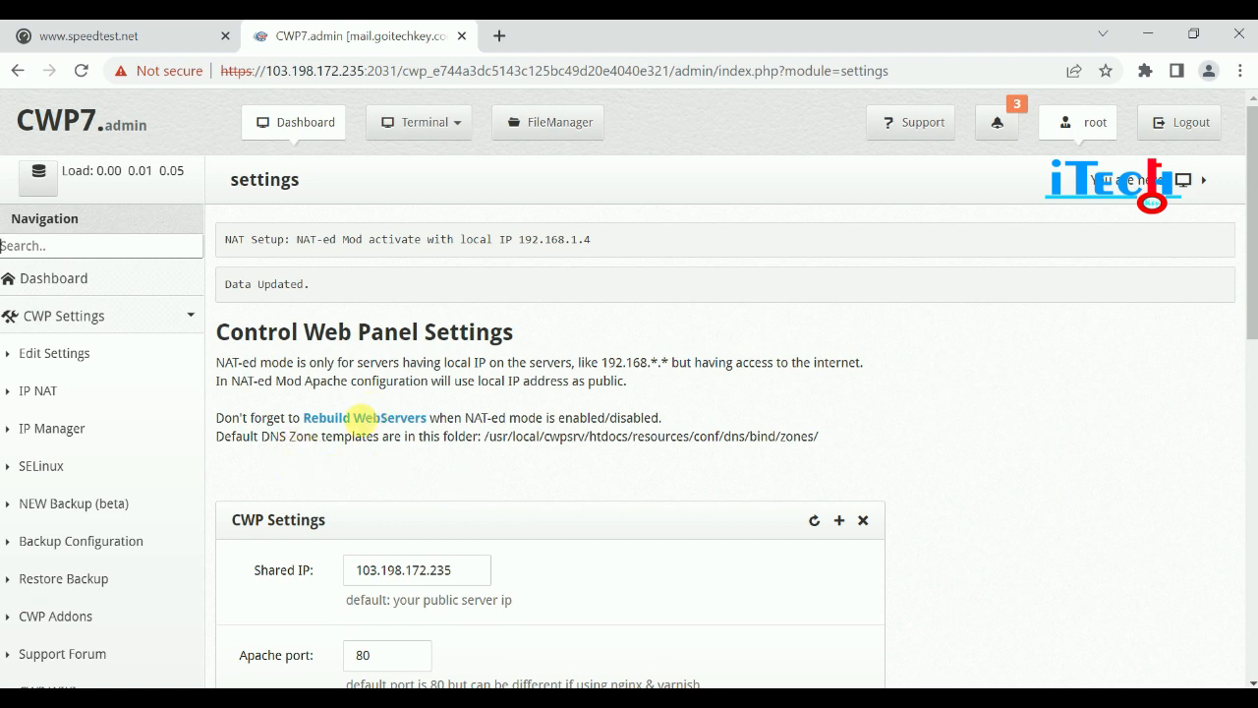
Start a new IP NAT mapping from local IP 192.168.1.4 to public IP 103.98.172.235.
{"action": "left_click", "coordinate": [39, 392]}
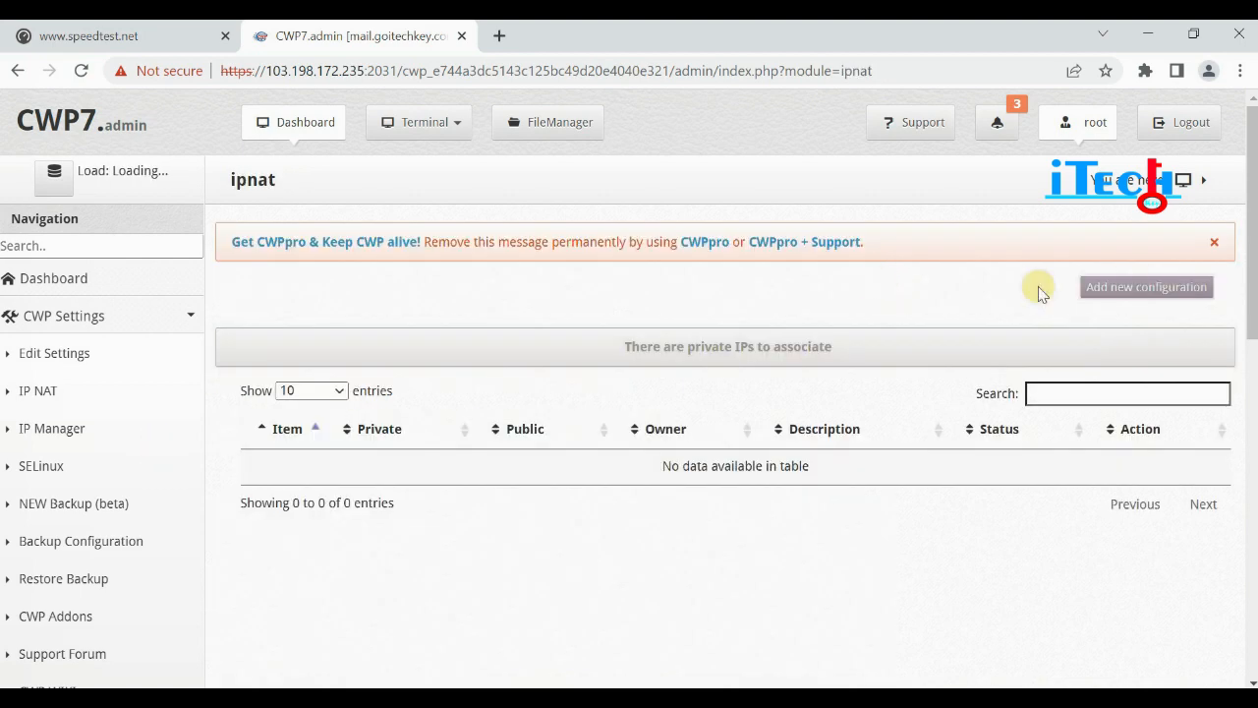
{"action": "left_click", "coordinate": [1140, 287]}
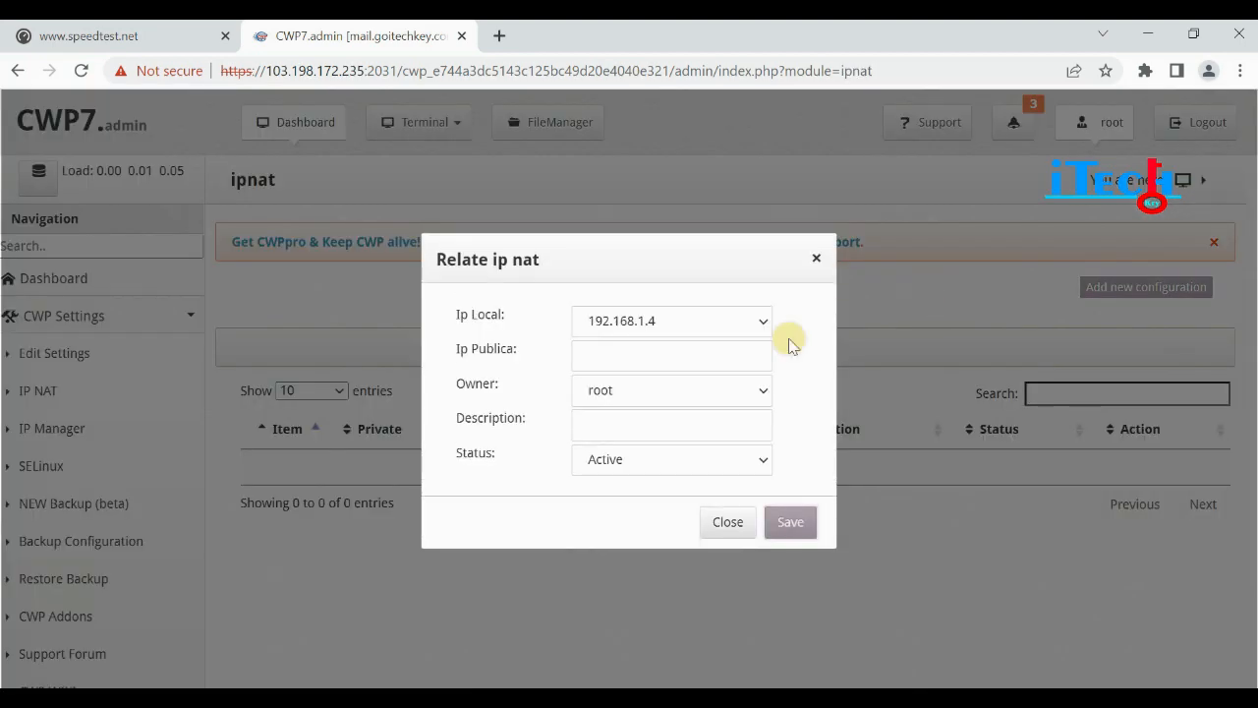
{"action": "left_click", "coordinate": [758, 321]}
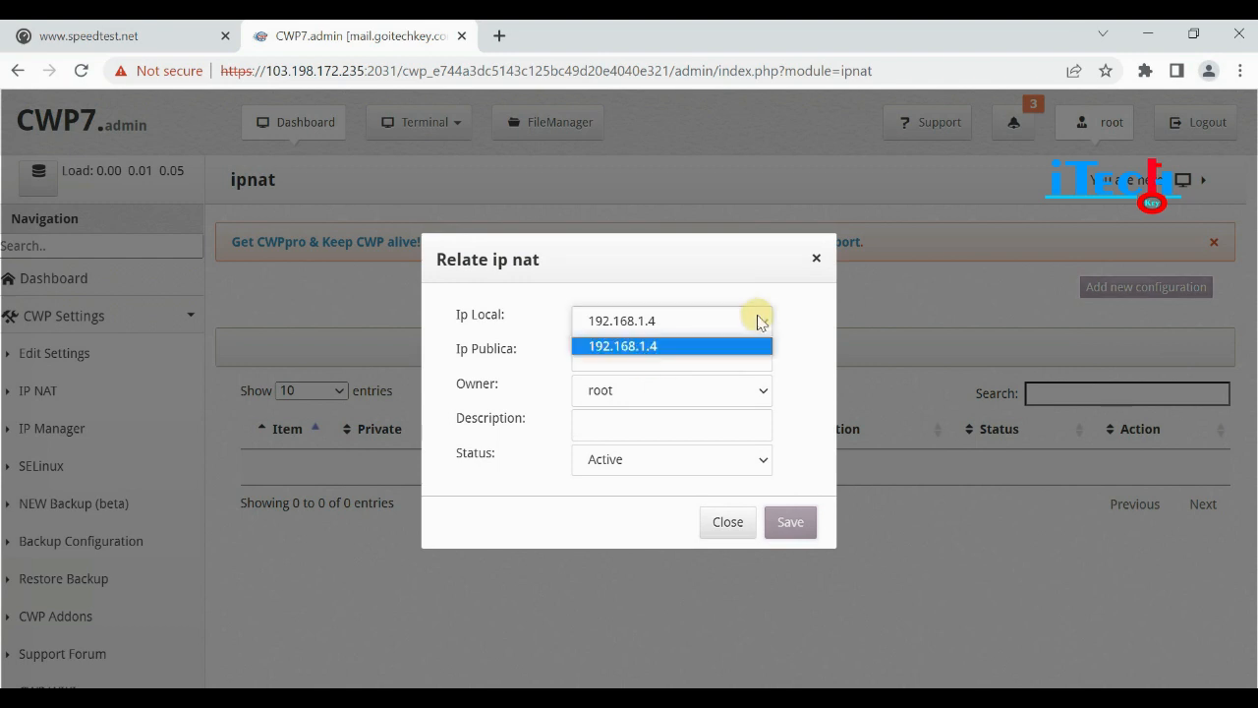
{"action": "left_click", "coordinate": [610, 348]}
{"action": "left_click", "coordinate": [613, 357]}
{"action": "type", "text": "103.1"}
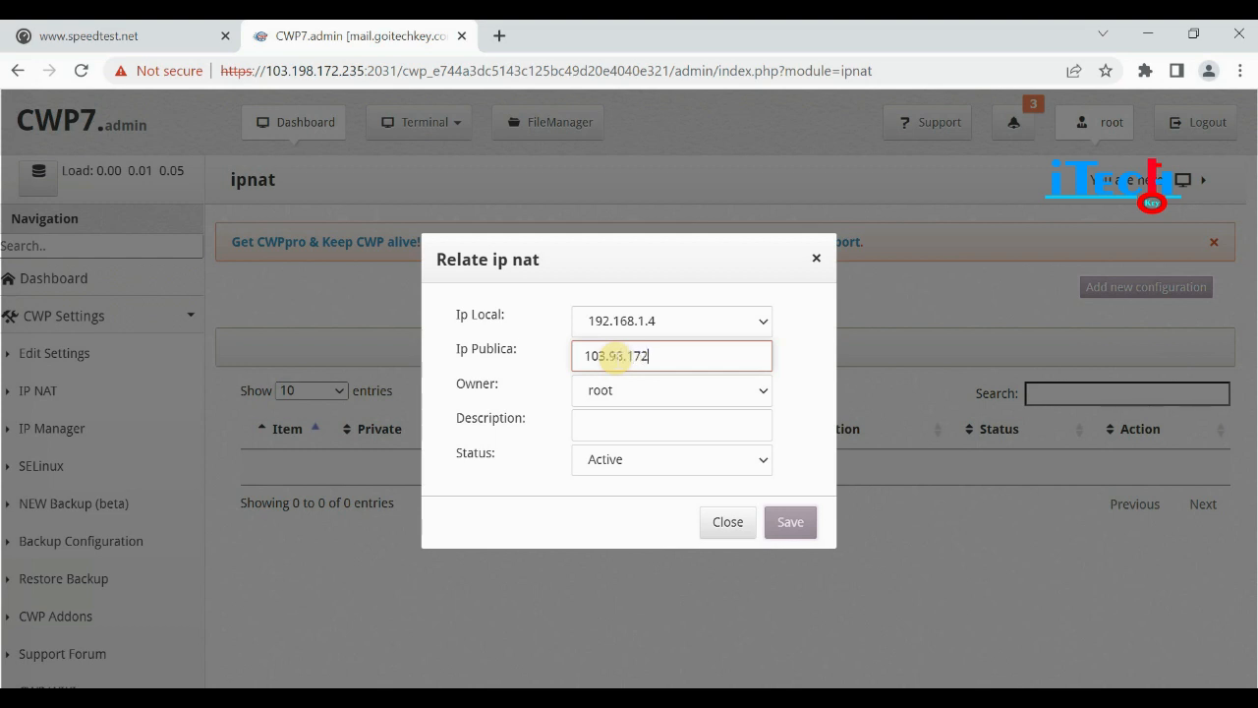
{"action": "type", "text": "8.172.235"}
{"action": "left_click", "coordinate": [791, 521]}
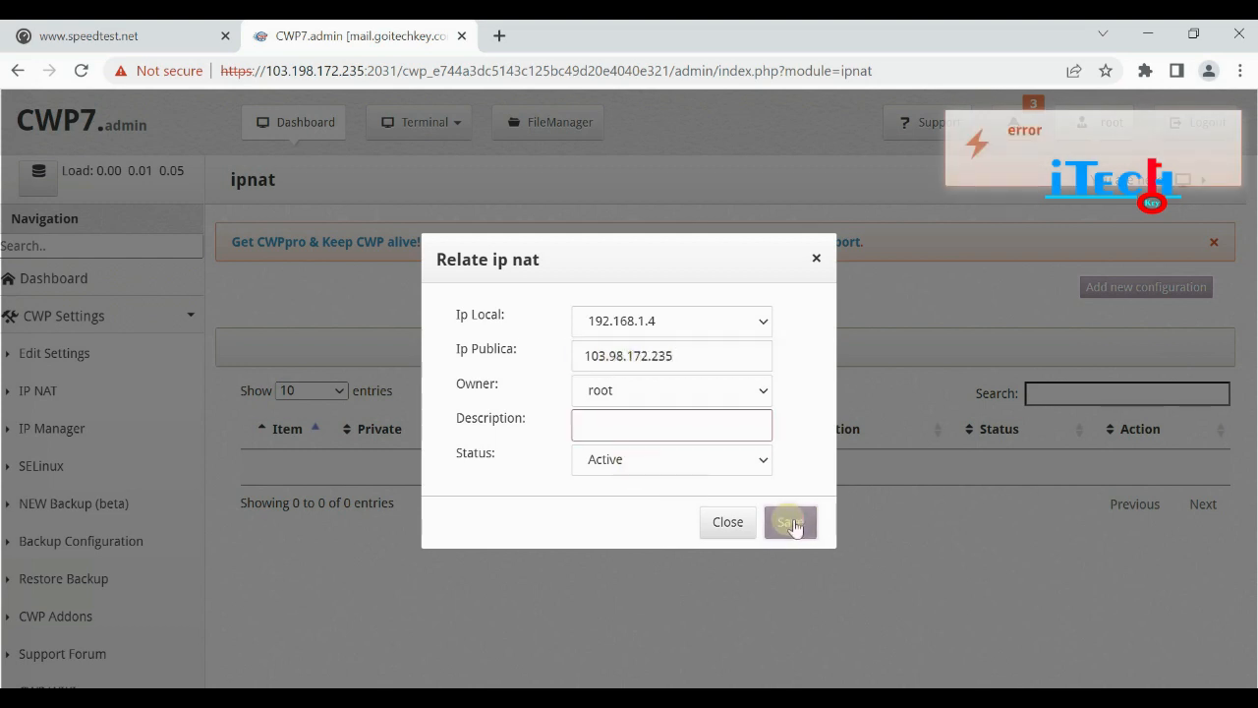
Add the description 'This public ip', save the active mapping, and check the listed IPs.
{"action": "type", "text": "This"}
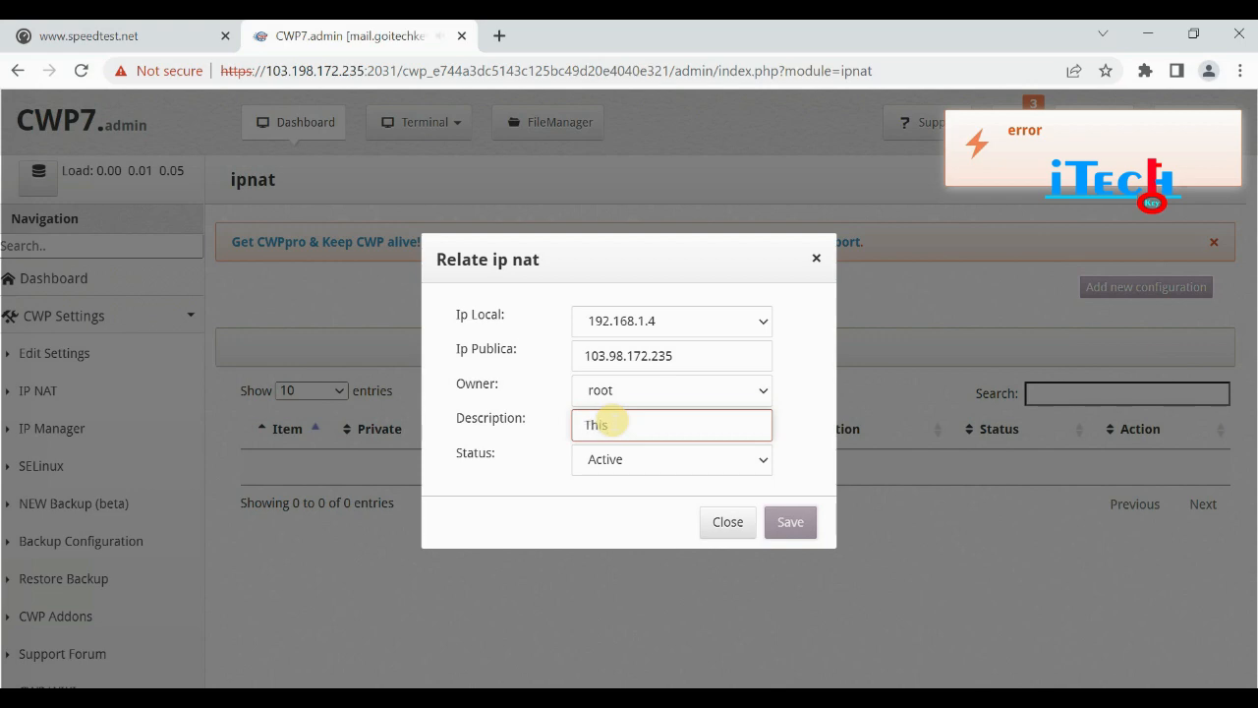
{"action": "type", "text": " public ip"}
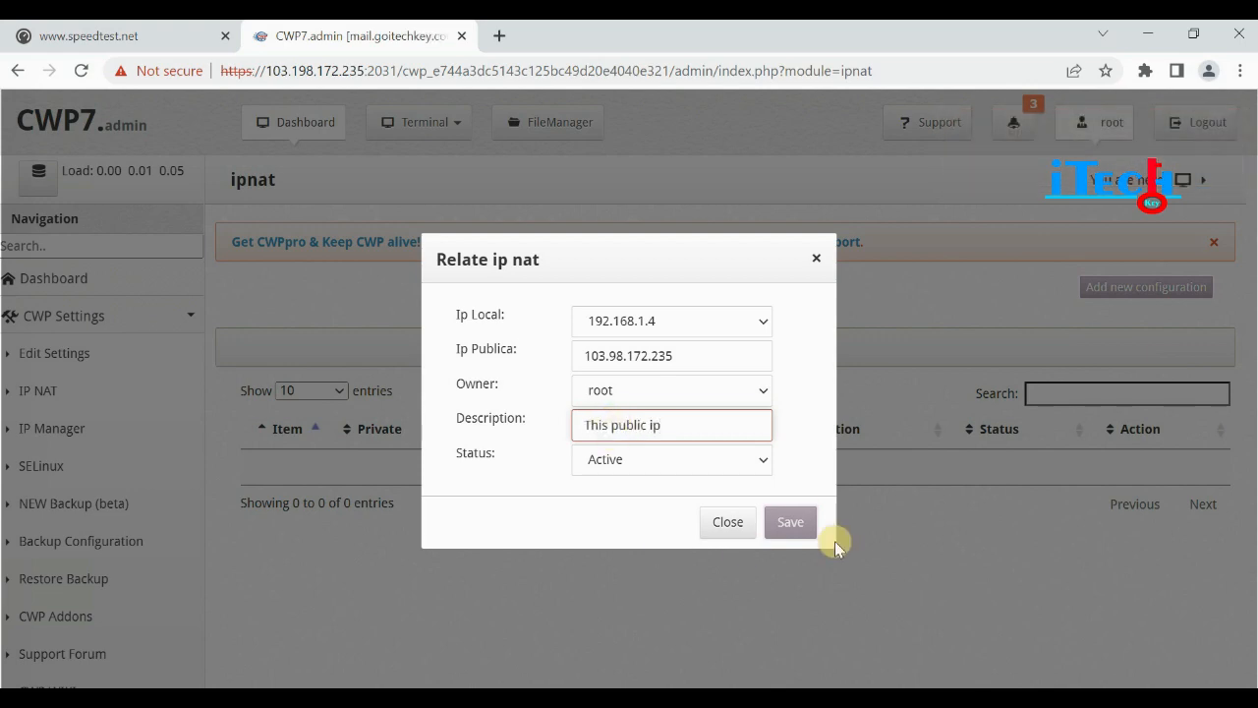
{"action": "left_click", "coordinate": [791, 522]}
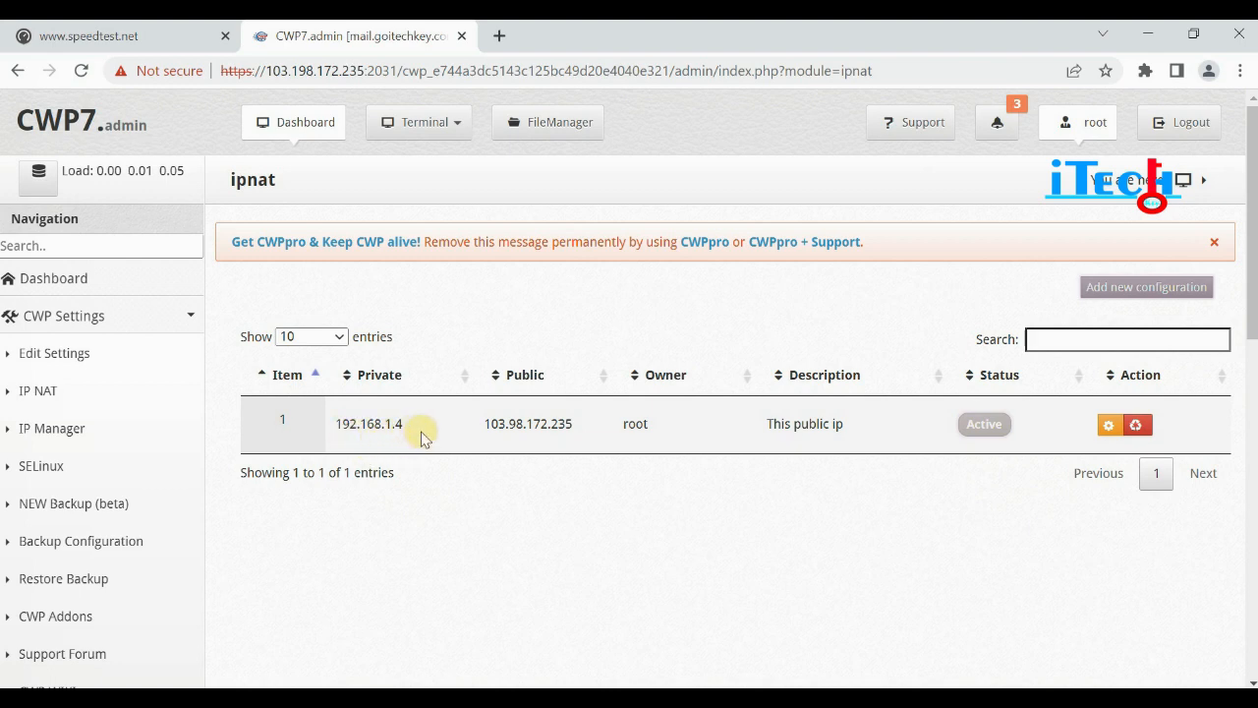
{"action": "left_click_drag", "start_coordinate": [398, 425], "coordinate": [324, 436]}
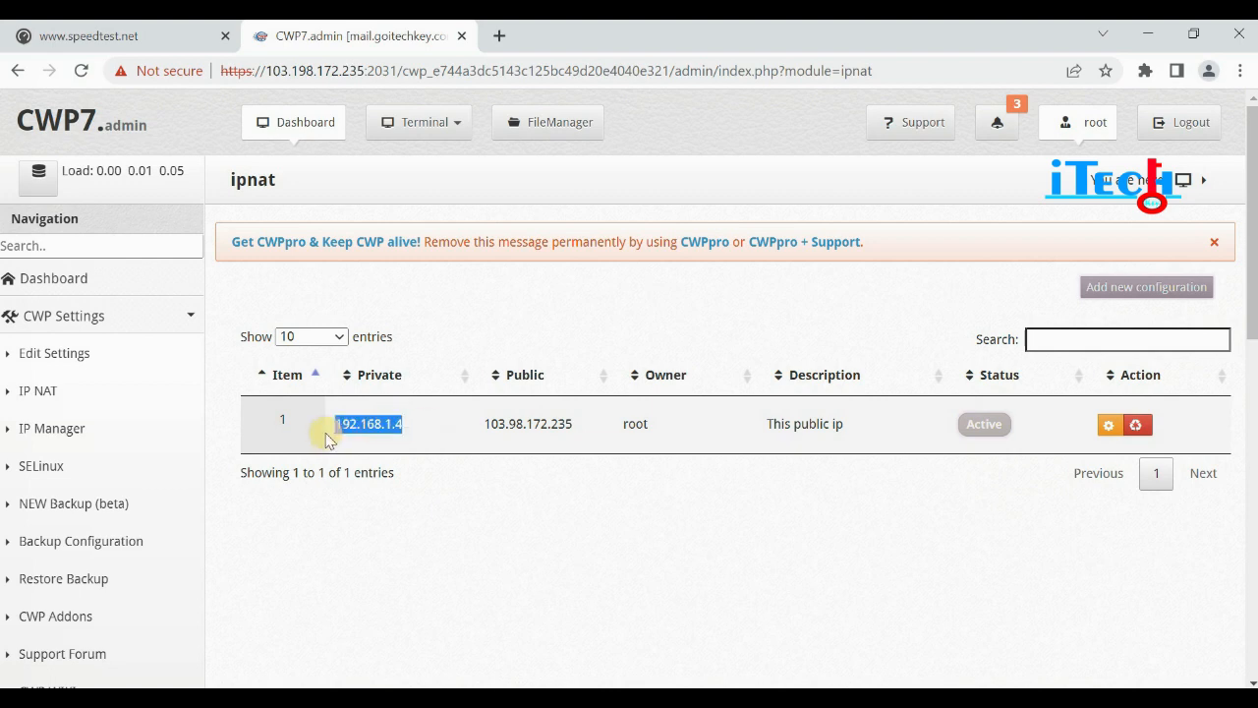
{"action": "left_click_drag", "start_coordinate": [491, 425], "coordinate": [626, 423]}
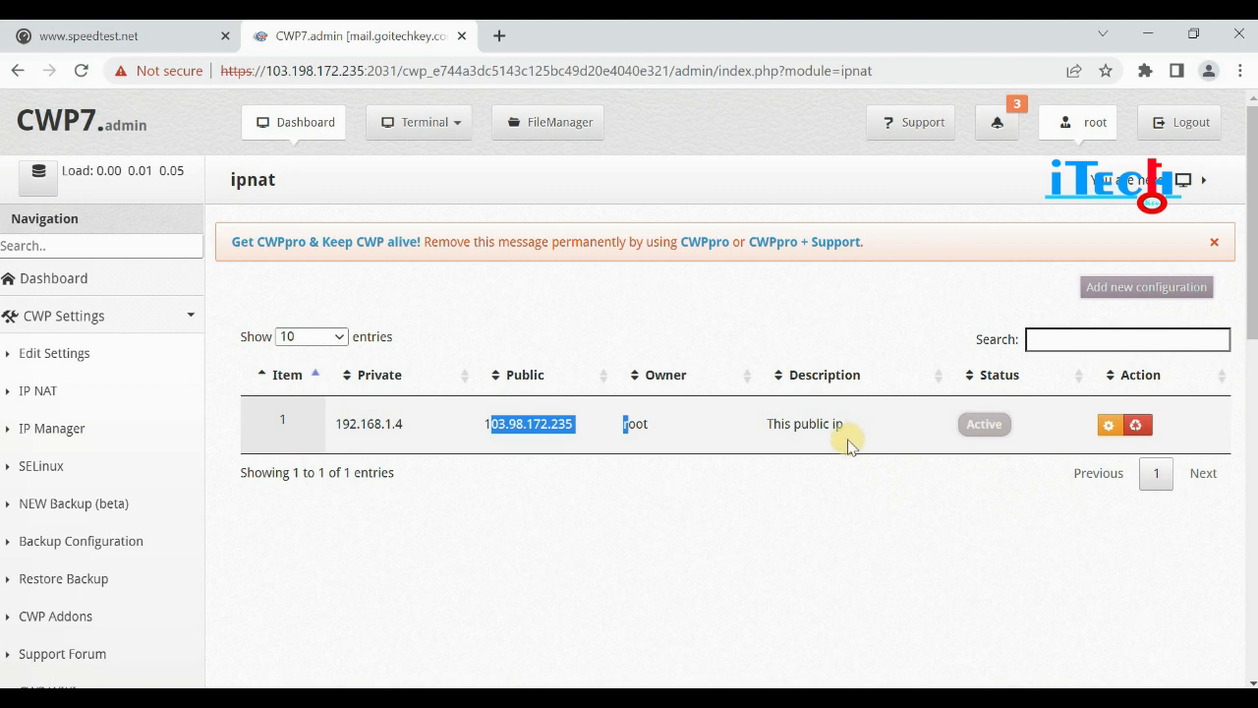
Open IP Manager to view the server IPs 127.0.0.1 and 192.168.1.4.
{"action": "left_click", "coordinate": [66, 434]}
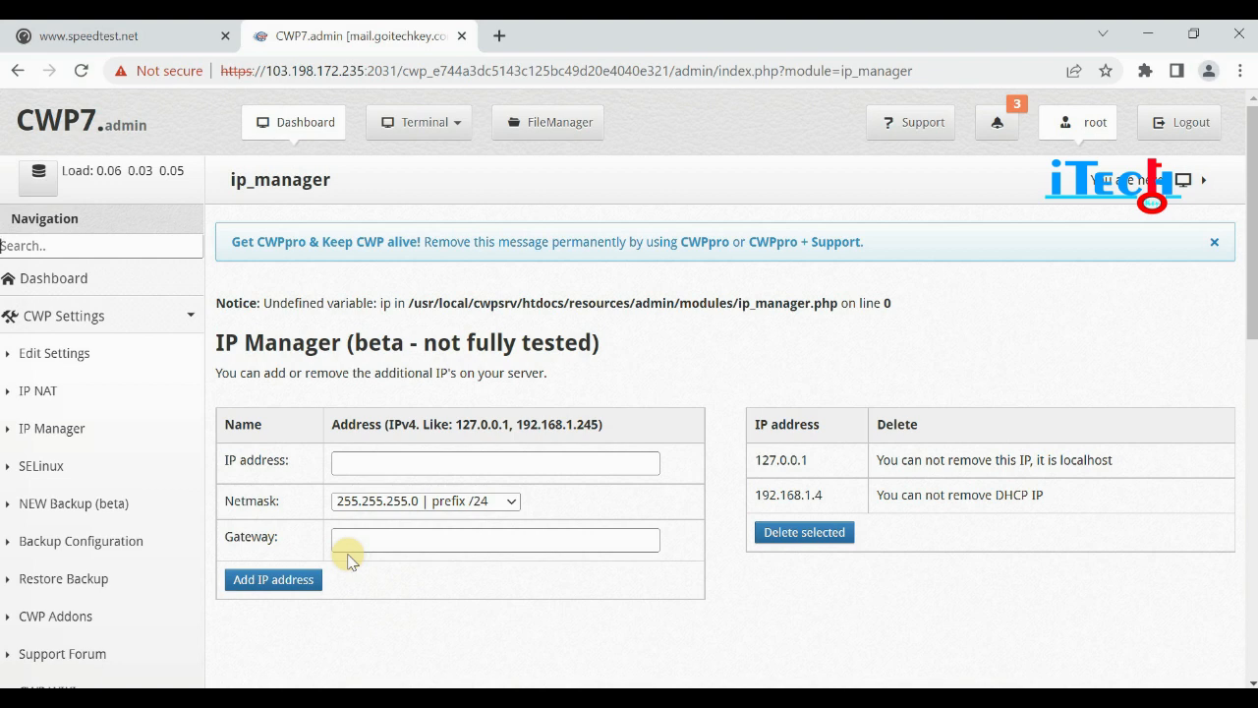
View /etc/sysconfig/selinux (SELINUX=disabled), then expand CWP Settings again.
{"action": "left_click", "coordinate": [26, 473]}
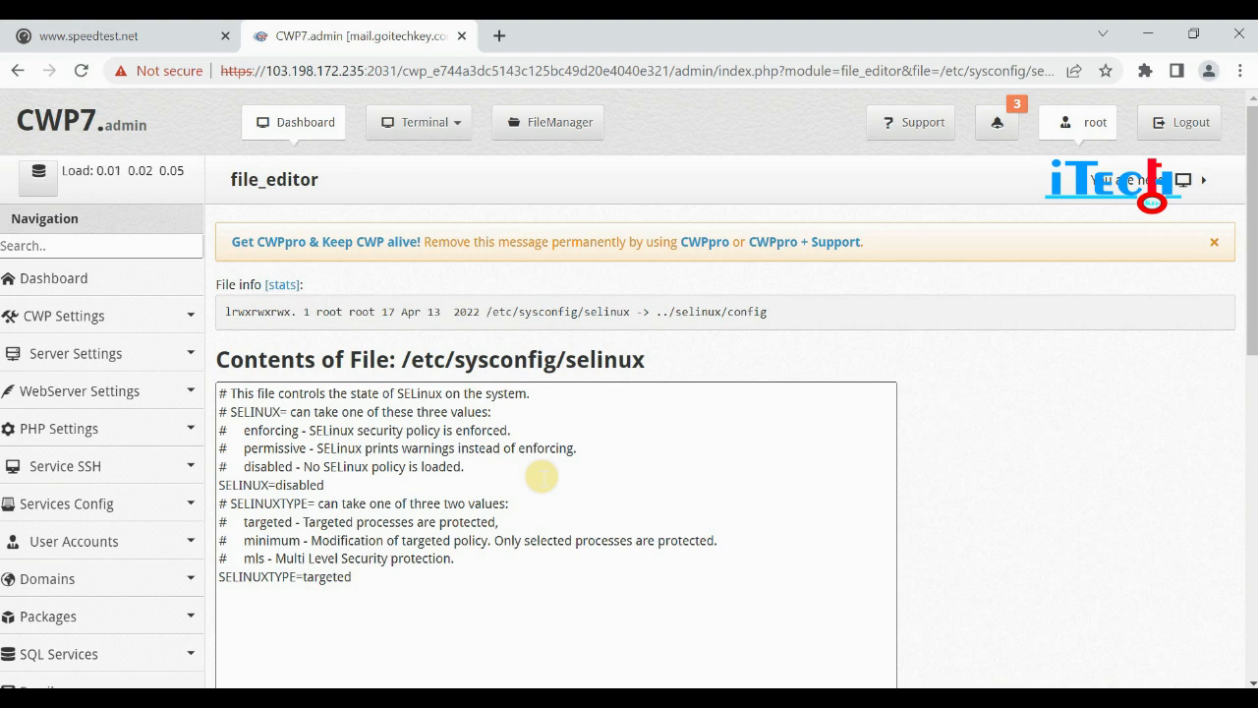
{"action": "left_click", "coordinate": [63, 315]}
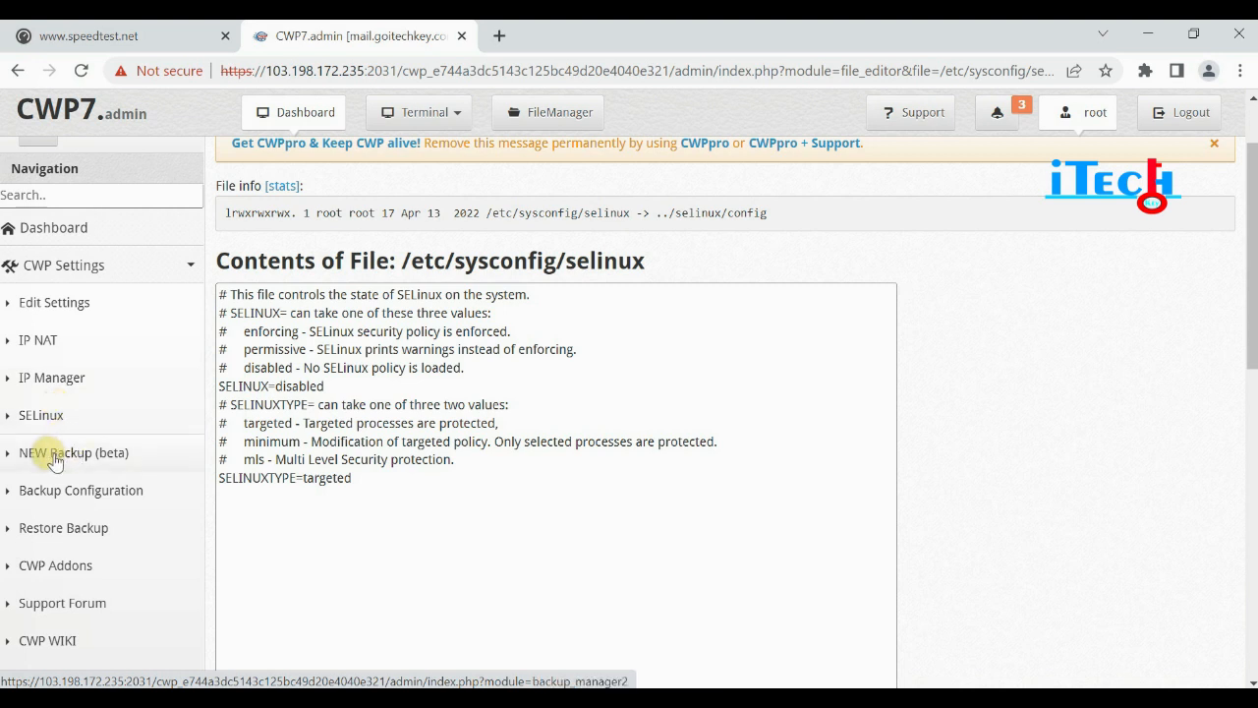
In NEW Backup (beta), review Features and settings and save to create a new backup.
{"action": "left_click", "coordinate": [53, 462]}
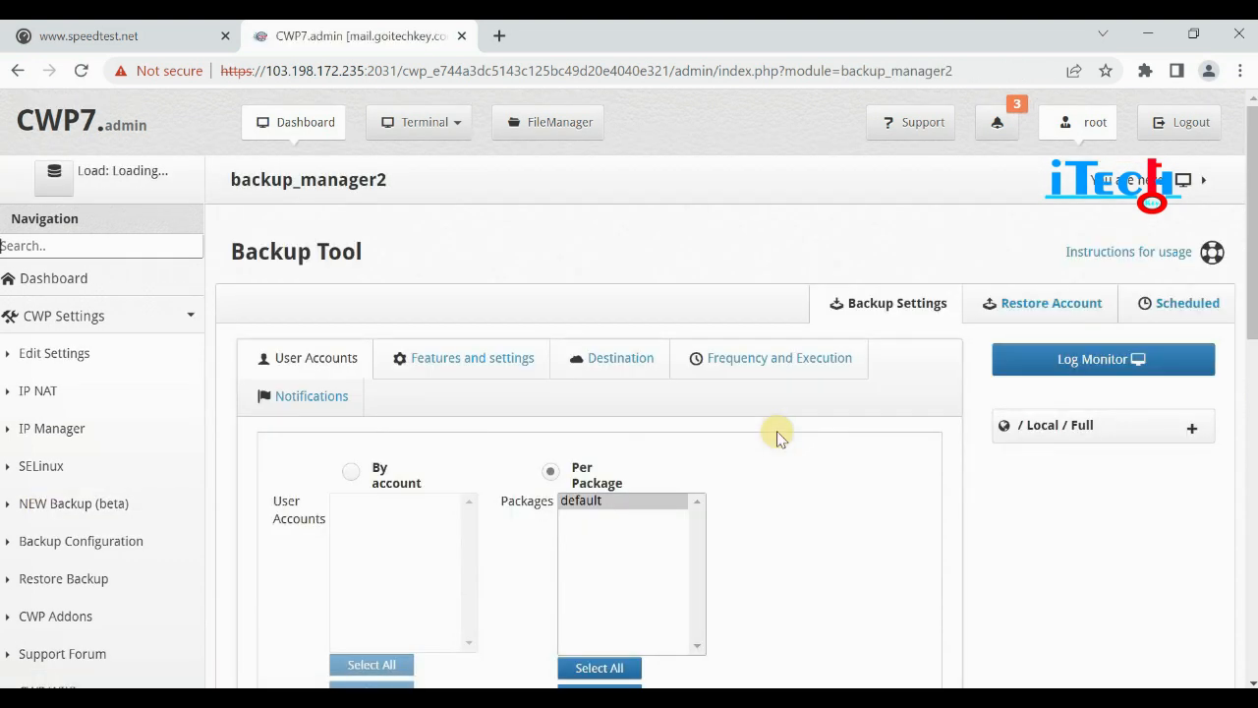
{"action": "scroll", "coordinate": [604, 403], "scroll_direction": "down", "scroll_amount": 1}
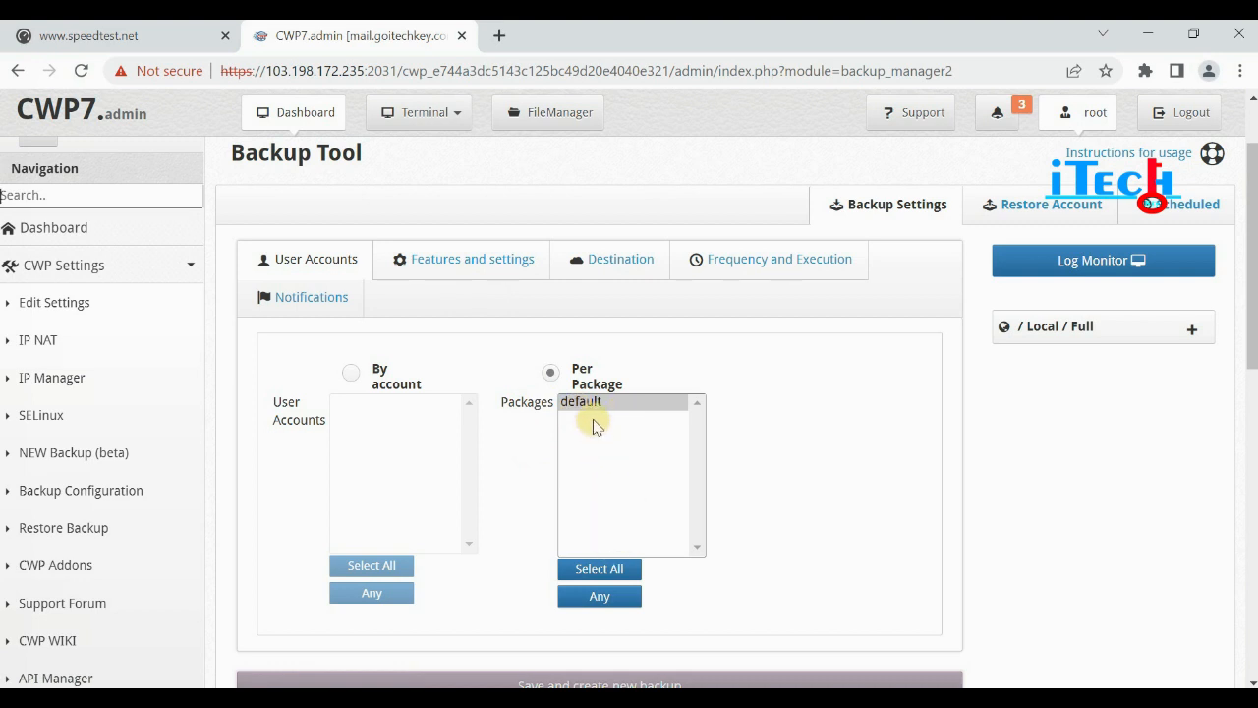
{"action": "left_click", "coordinate": [455, 259]}
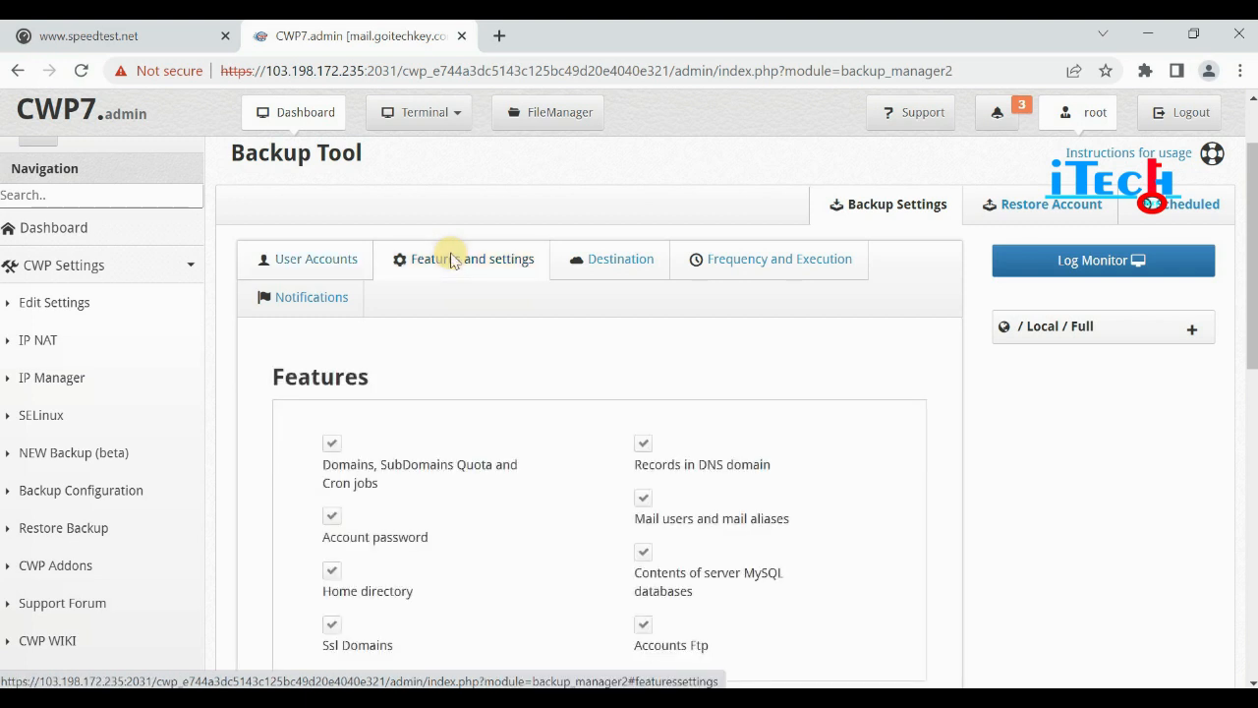
{"action": "scroll", "coordinate": [610, 422], "scroll_direction": "down", "scroll_amount": 2}
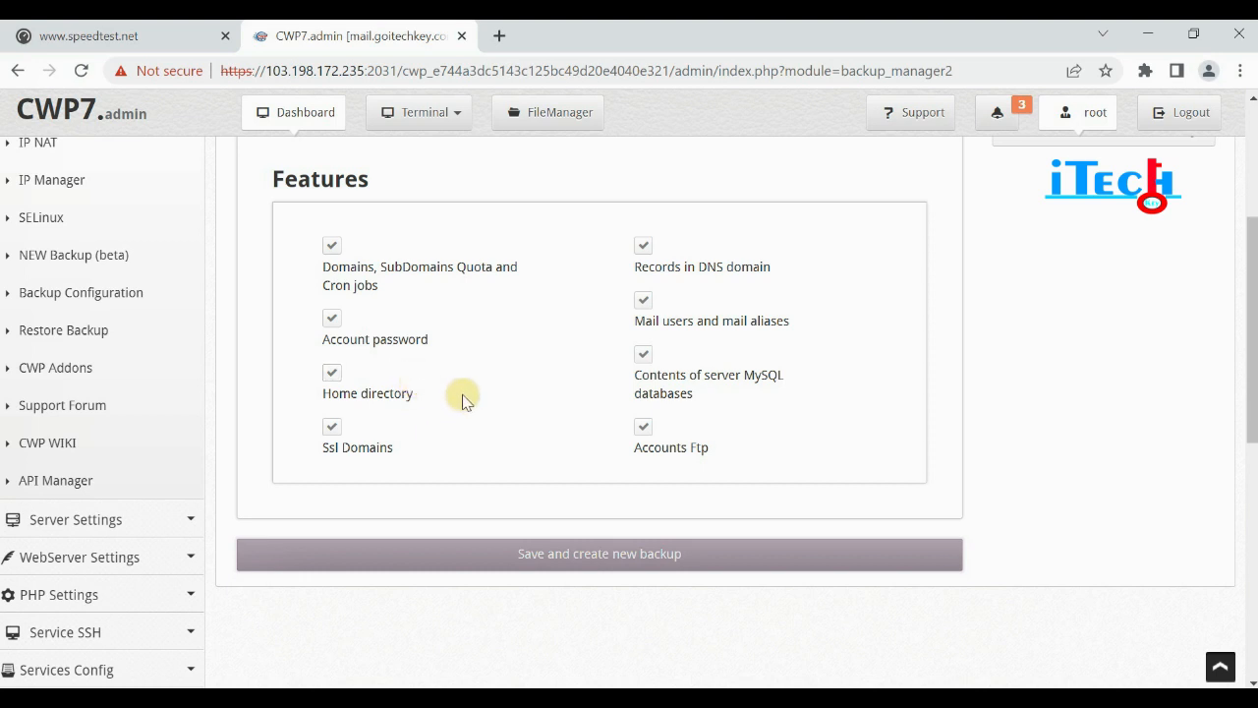
{"action": "left_click", "coordinate": [613, 565]}
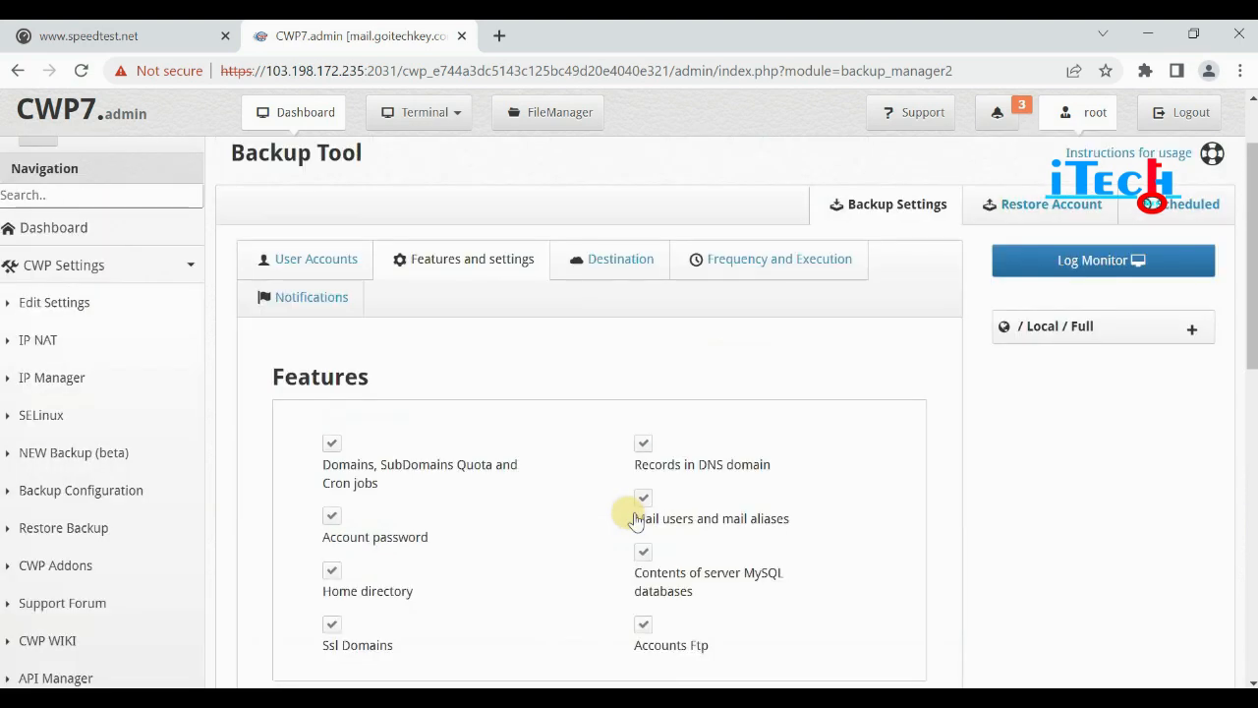
On the Destination settings, select FTP server as the backup destination.
{"action": "left_click", "coordinate": [613, 263]}
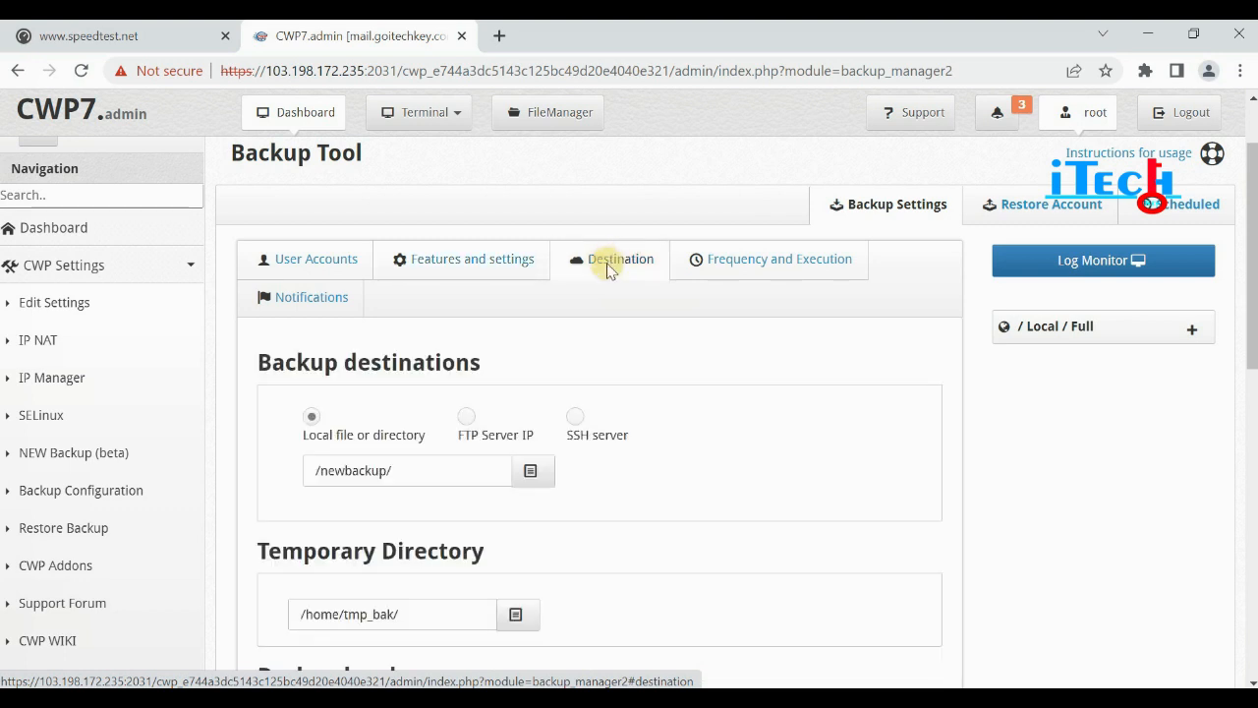
{"action": "scroll", "coordinate": [629, 412], "scroll_direction": "down", "scroll_amount": 1}
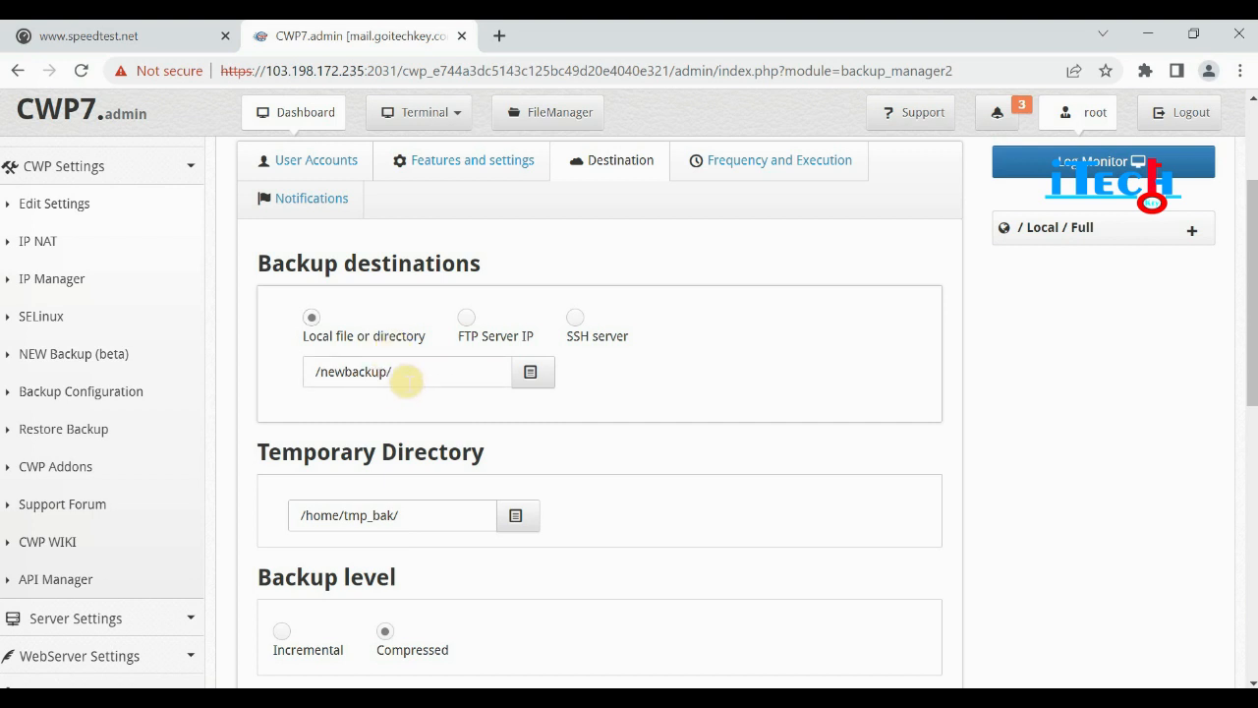
{"action": "left_click", "coordinate": [468, 321]}
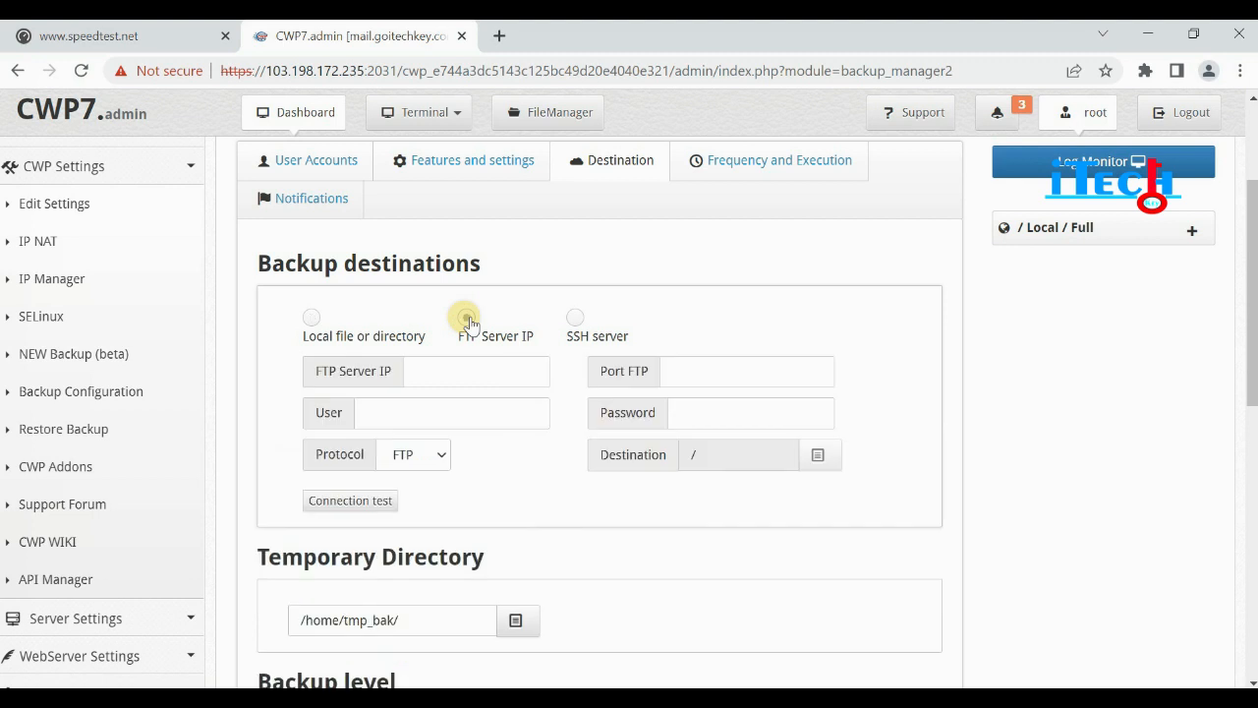
{"action": "left_click", "coordinate": [416, 371]}
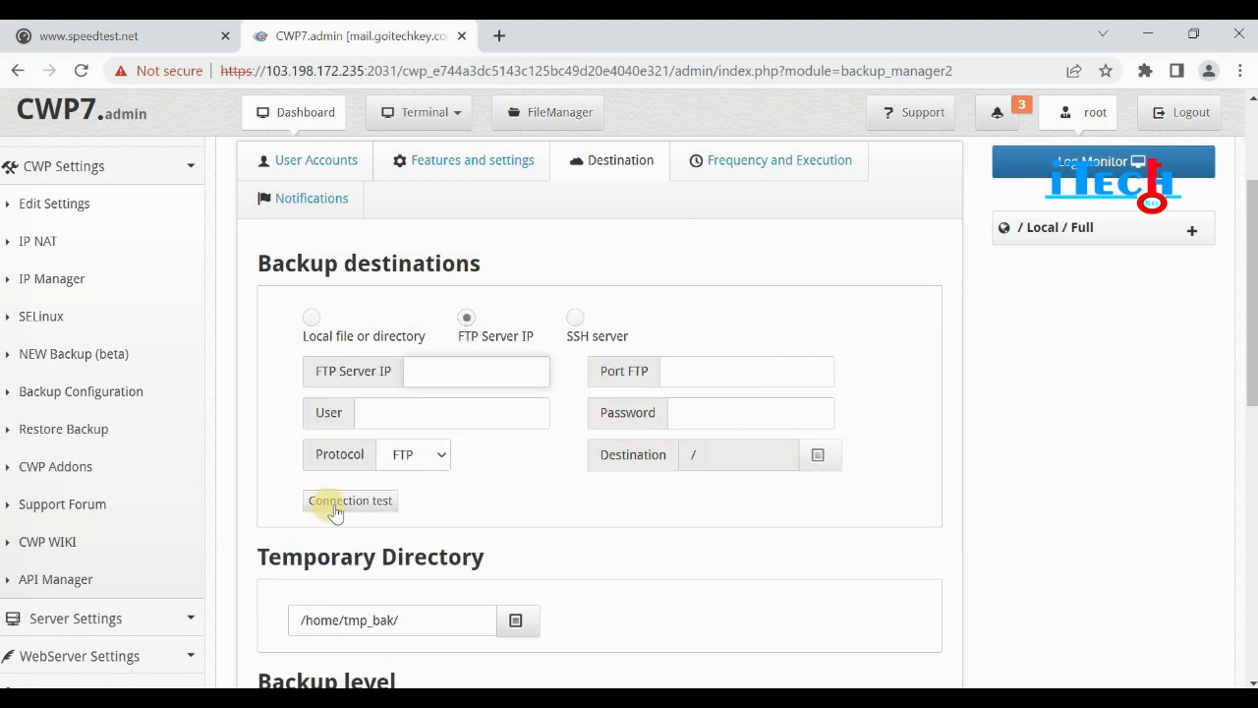
{"action": "scroll", "coordinate": [442, 503], "scroll_direction": "down", "scroll_amount": 1}
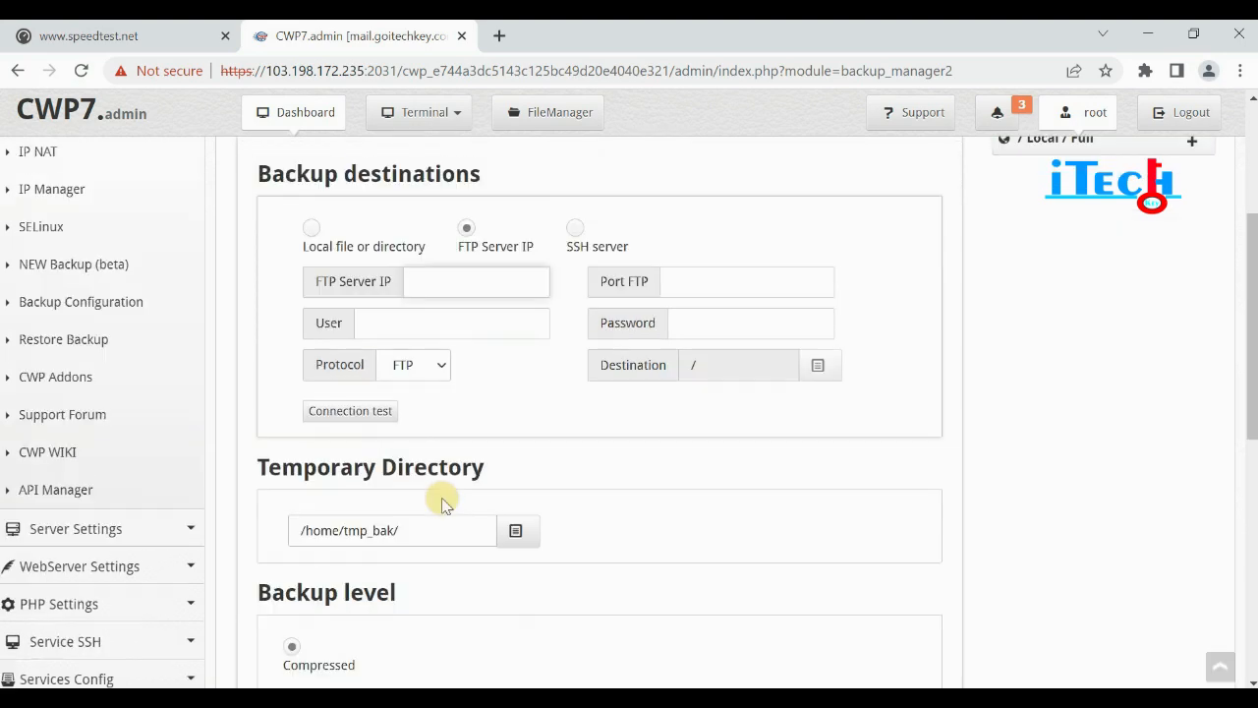
{"action": "scroll", "coordinate": [556, 393], "scroll_direction": "down", "scroll_amount": 3}
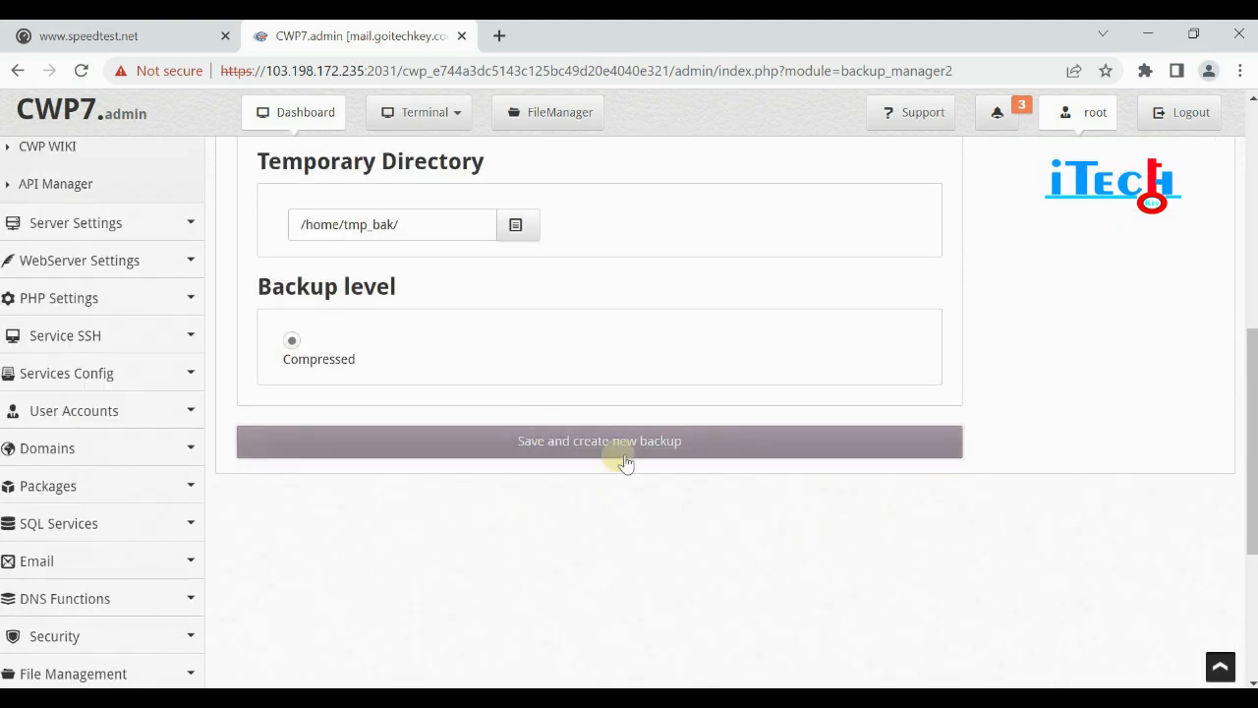
{"action": "scroll", "coordinate": [721, 463], "scroll_direction": "up", "scroll_amount": 1}
{"action": "scroll", "coordinate": [720, 462], "scroll_direction": "up", "scroll_amount": 3}
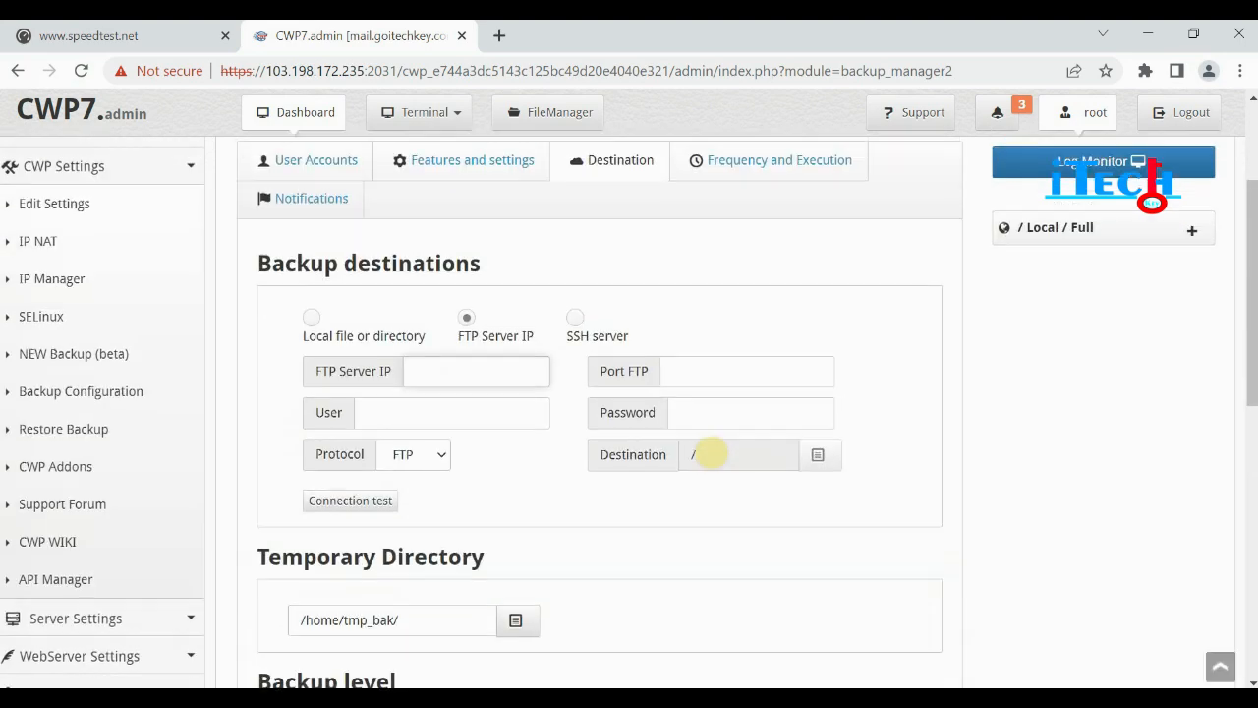
{"action": "scroll", "coordinate": [630, 422], "scroll_direction": "up", "scroll_amount": 1}
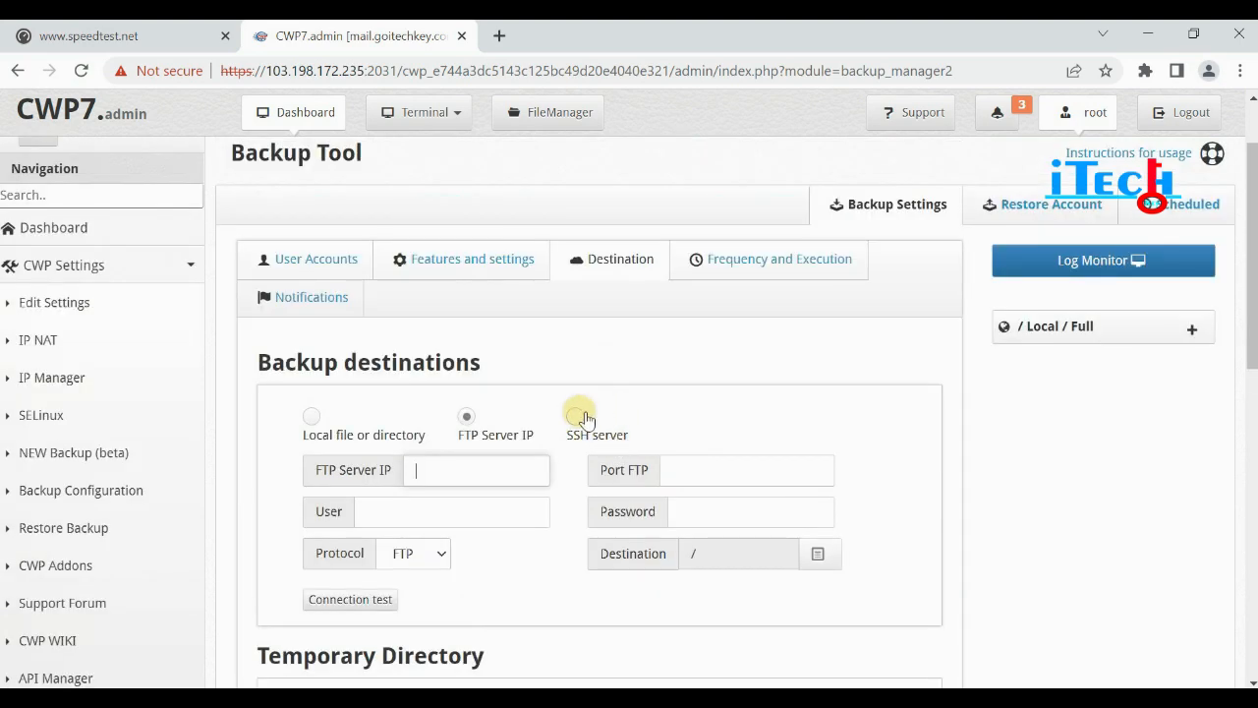
Switch the backup destination to SSH server and begin filling in its access key.
{"action": "left_click", "coordinate": [576, 415]}
{"action": "scroll", "coordinate": [656, 417], "scroll_direction": "down", "scroll_amount": 1}
{"action": "scroll", "coordinate": [520, 435], "scroll_direction": "down", "scroll_amount": 2}
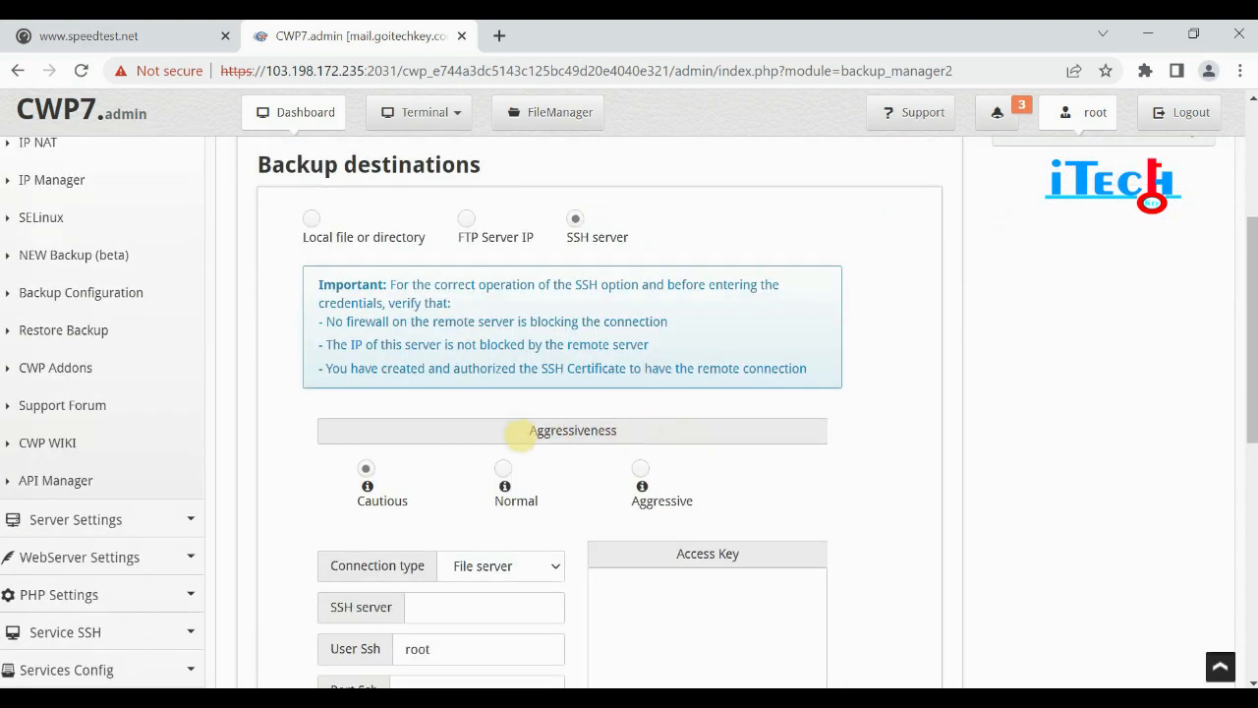
{"action": "scroll", "coordinate": [514, 440], "scroll_direction": "down", "scroll_amount": 1}
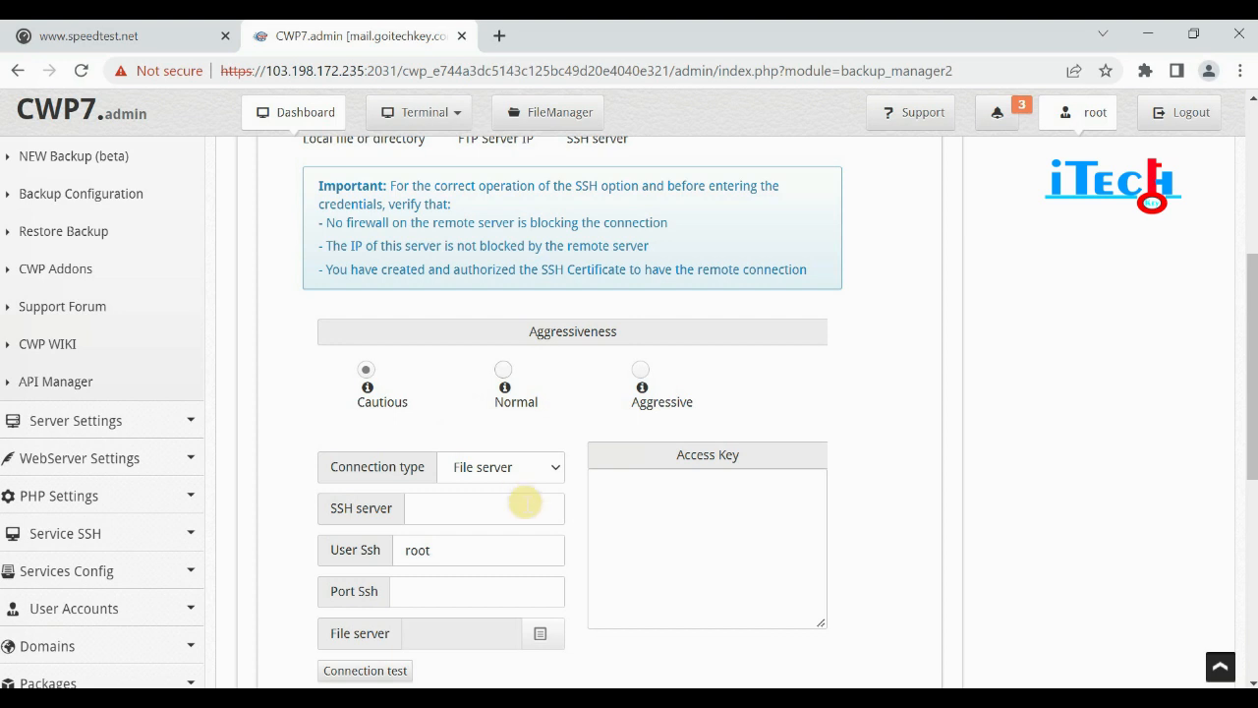
{"action": "scroll", "coordinate": [522, 500], "scroll_direction": "down", "scroll_amount": 1}
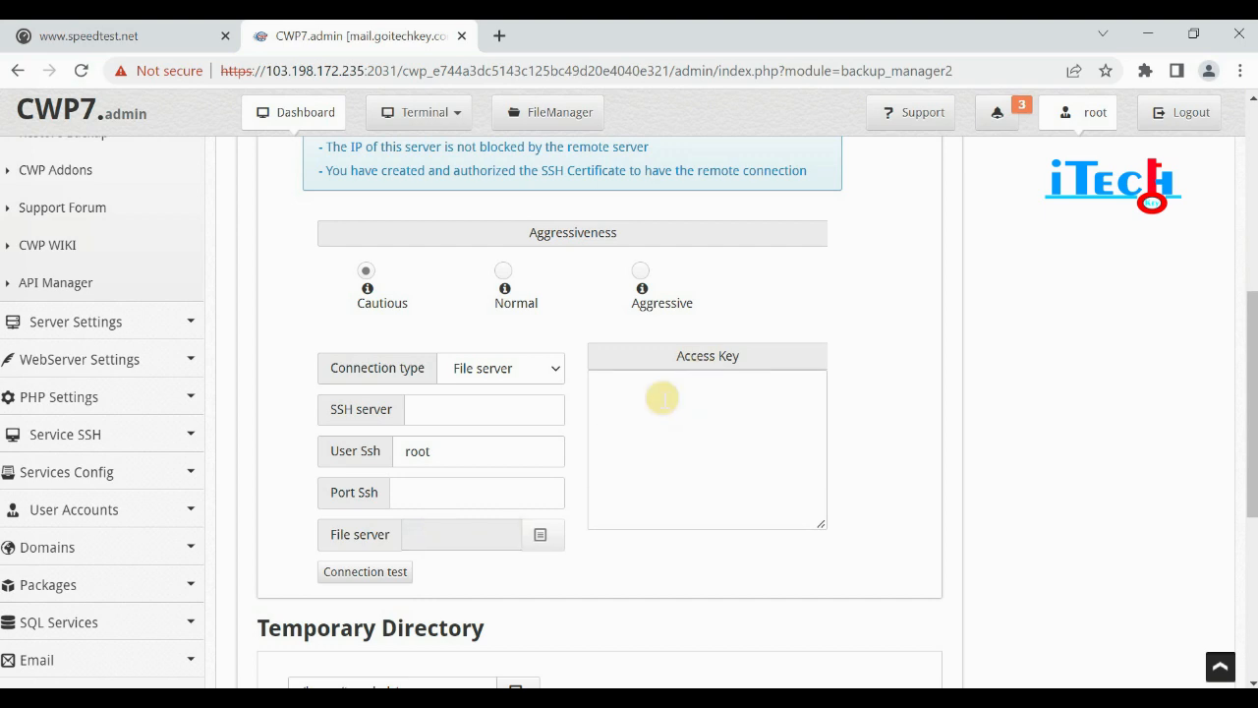
{"action": "left_click", "coordinate": [650, 403]}
{"action": "scroll", "coordinate": [710, 499], "scroll_direction": "up", "scroll_amount": 1}
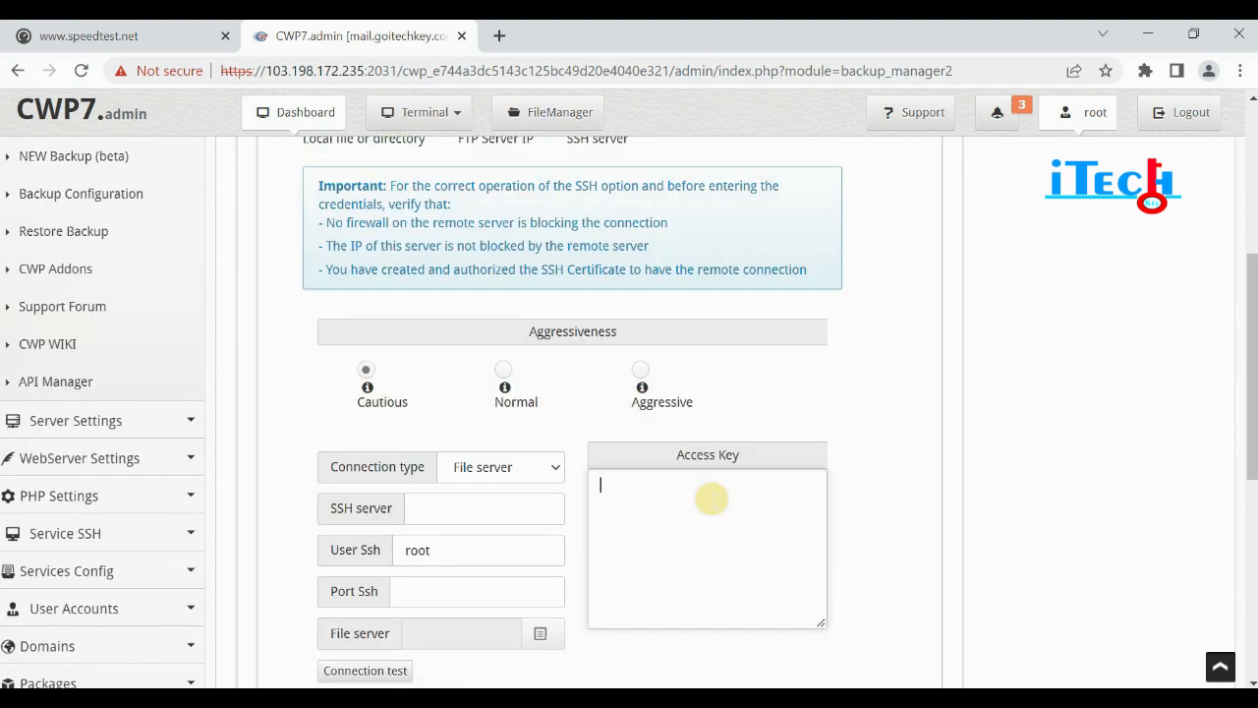
{"action": "scroll", "coordinate": [711, 500], "scroll_direction": "up", "scroll_amount": 3}
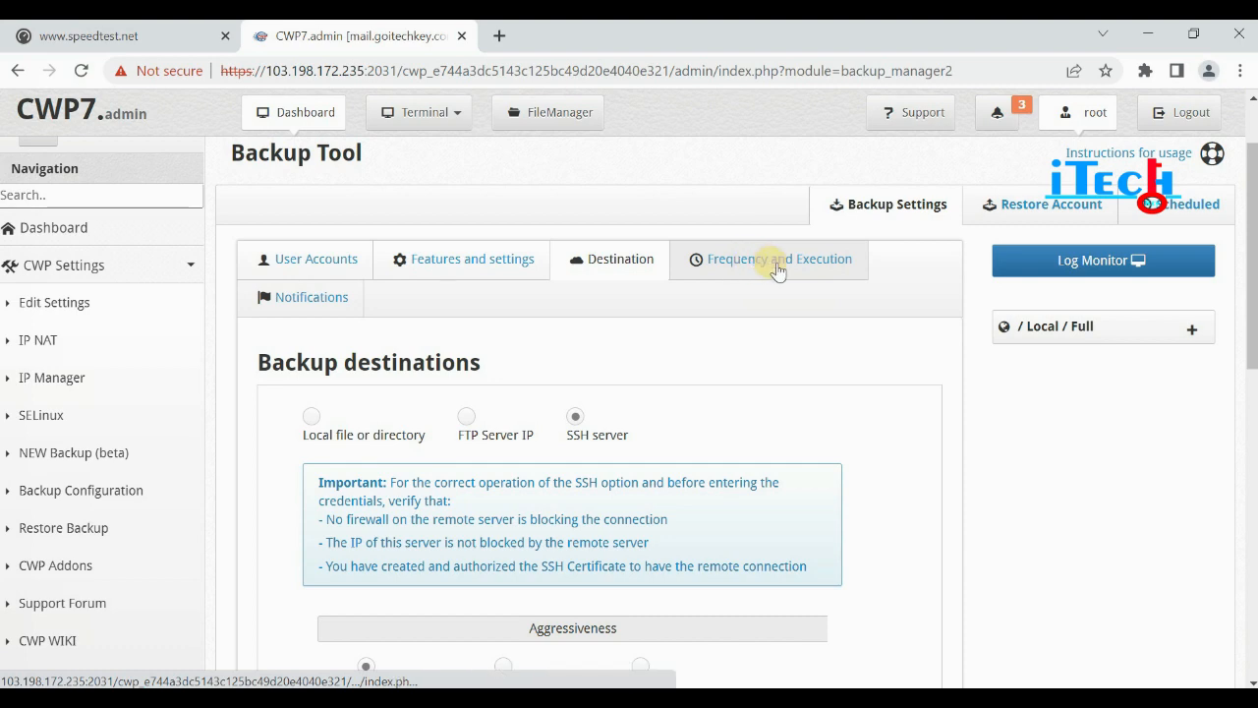
Show the Frequency and Execution settings, where Daily Backup is ticked.
{"action": "left_click", "coordinate": [795, 265]}
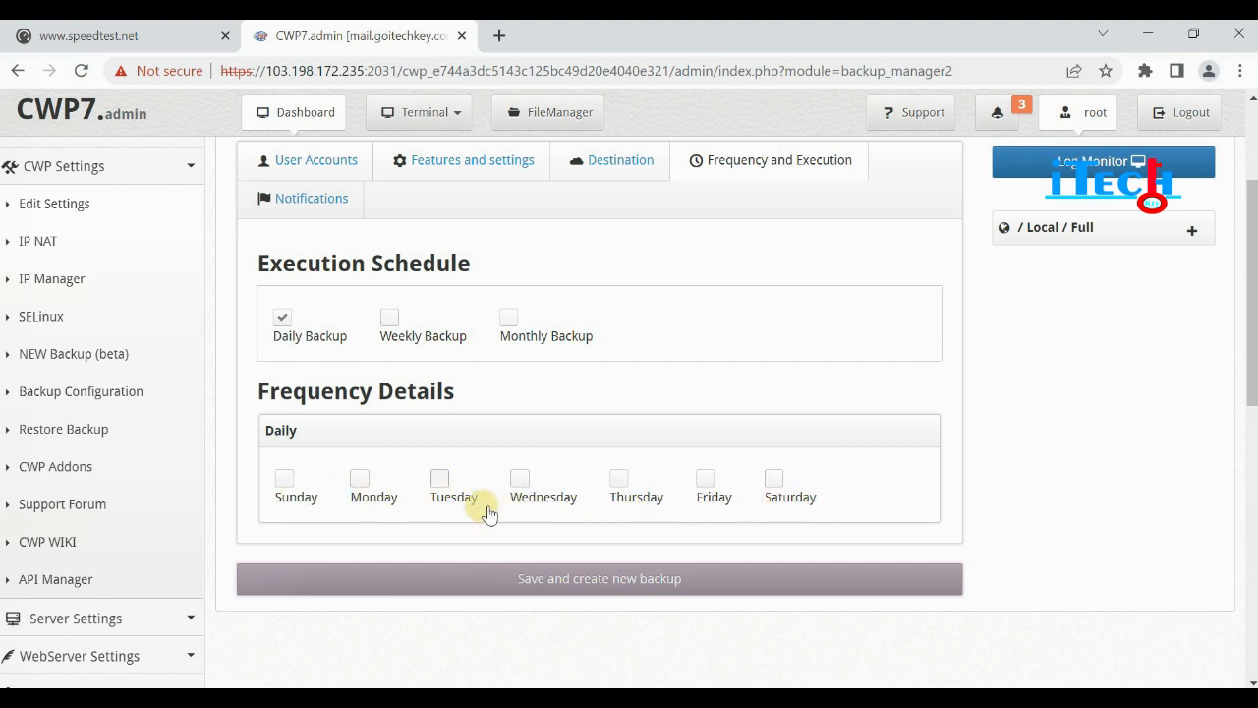
{"action": "scroll", "coordinate": [489, 514], "scroll_direction": "up", "scroll_amount": 2}
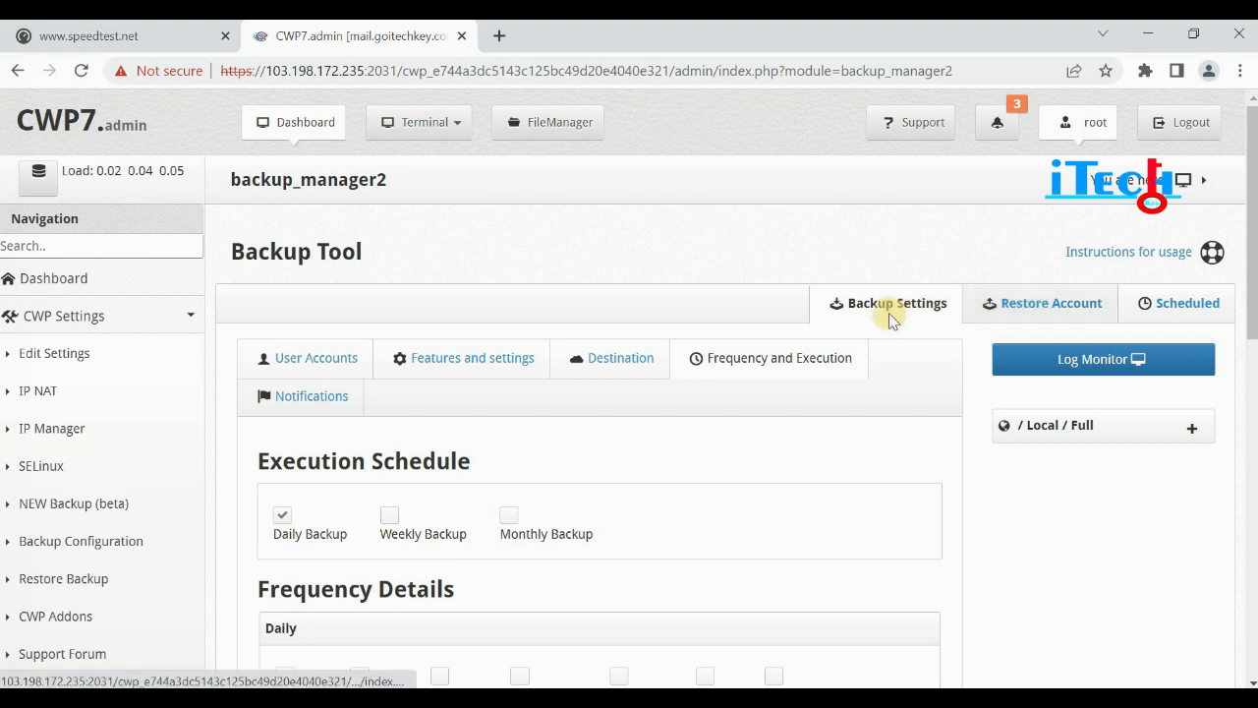
Save a Local custom restoration path /newbackup/, then go to the Scheduled tab.
{"action": "left_click", "coordinate": [1052, 303]}
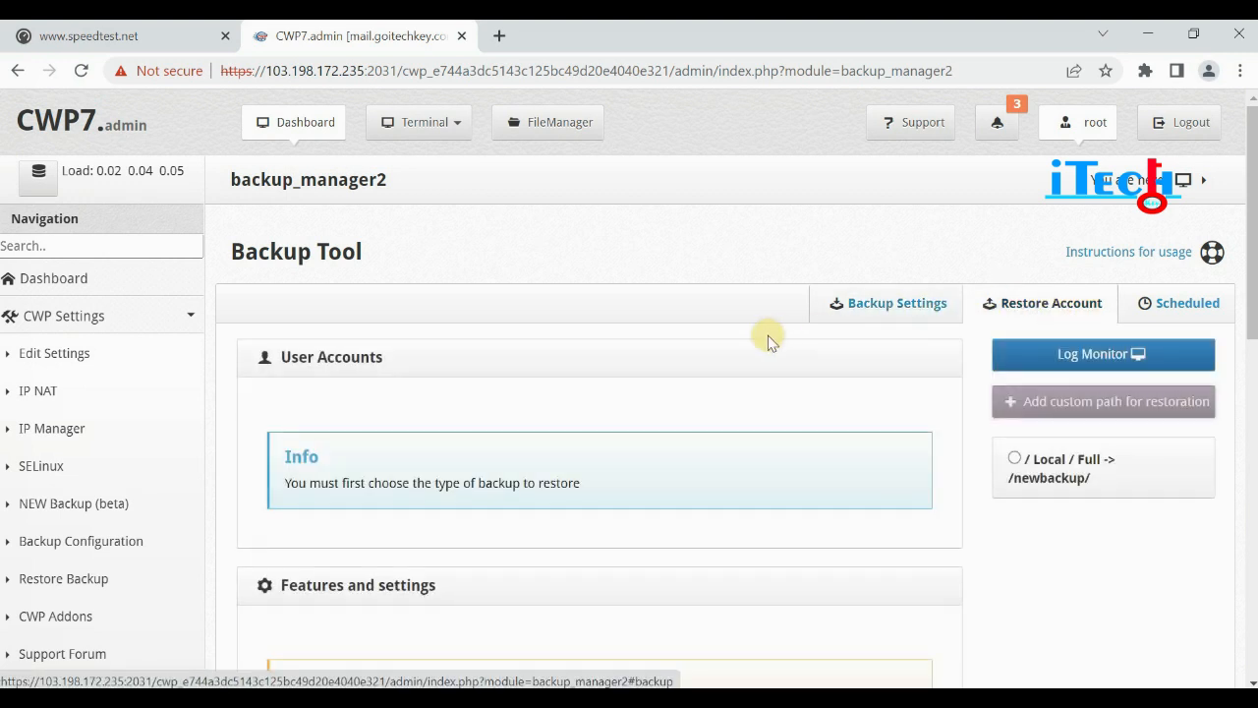
{"action": "scroll", "coordinate": [462, 413], "scroll_direction": "down", "scroll_amount": 1}
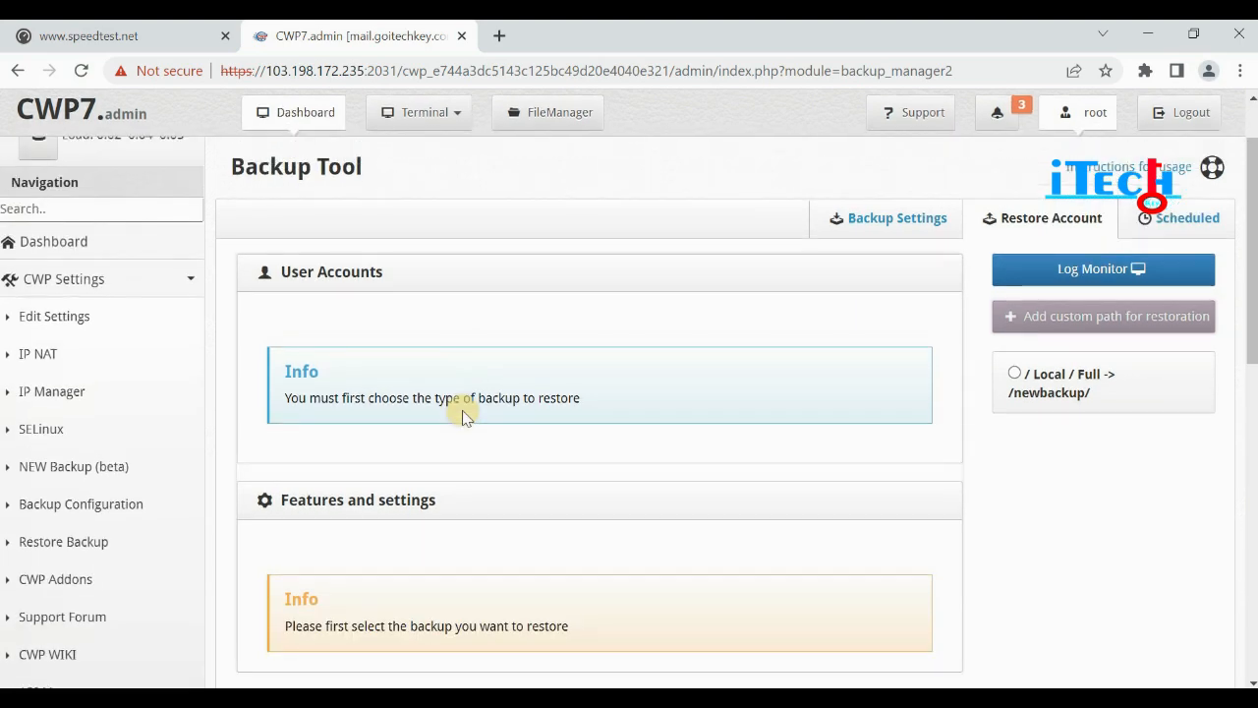
{"action": "scroll", "coordinate": [462, 405], "scroll_direction": "up", "scroll_amount": 1}
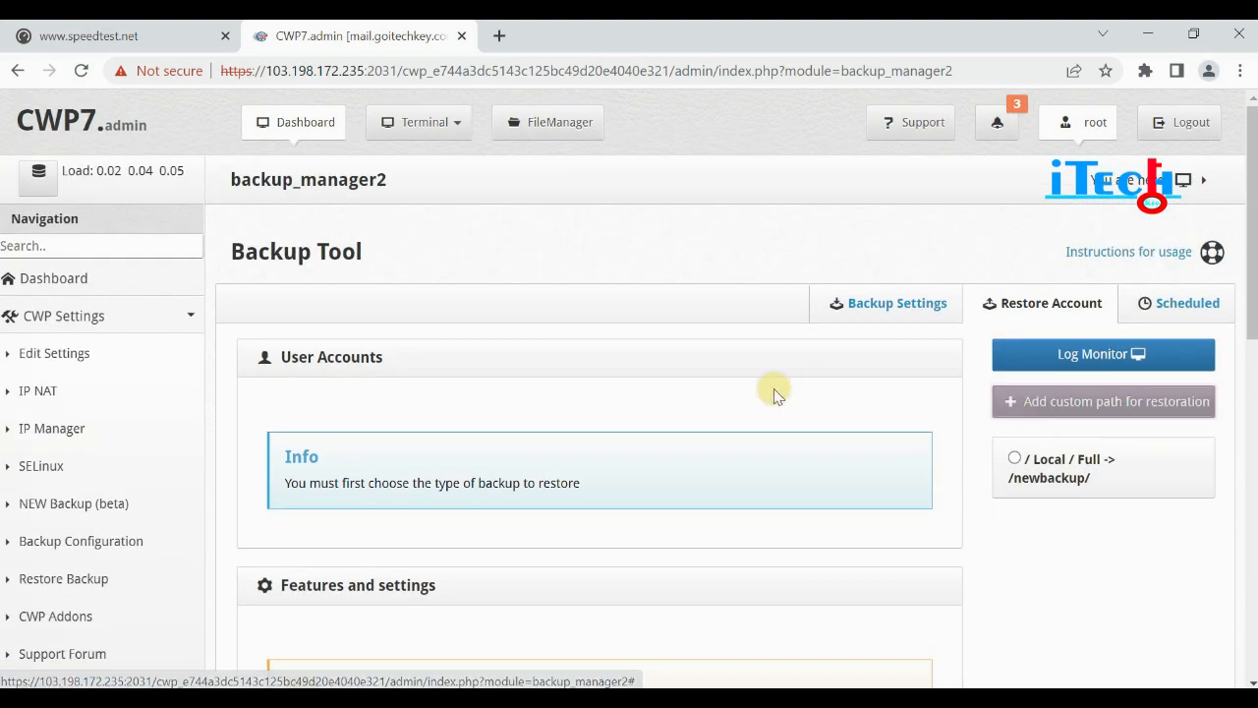
{"action": "scroll", "coordinate": [774, 390], "scroll_direction": "down", "scroll_amount": 1}
{"action": "scroll", "coordinate": [774, 390], "scroll_direction": "up", "scroll_amount": 1}
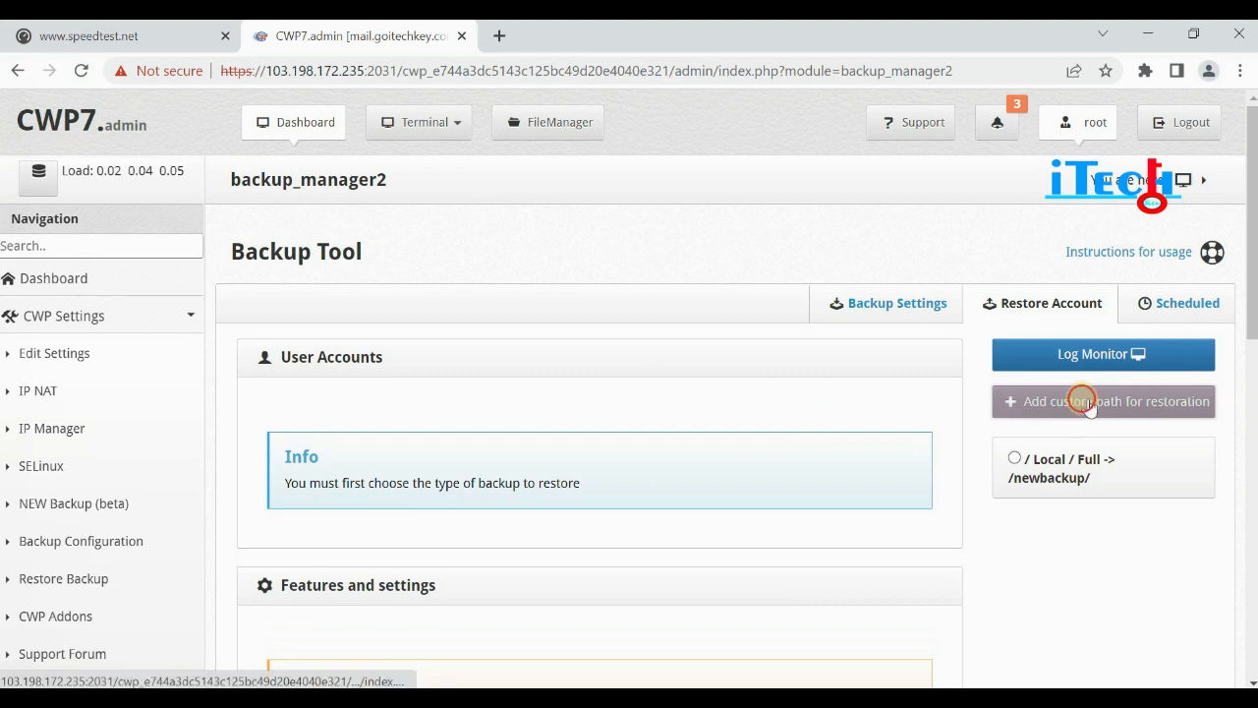
{"action": "left_click", "coordinate": [1081, 402]}
{"action": "left_click", "coordinate": [393, 426]}
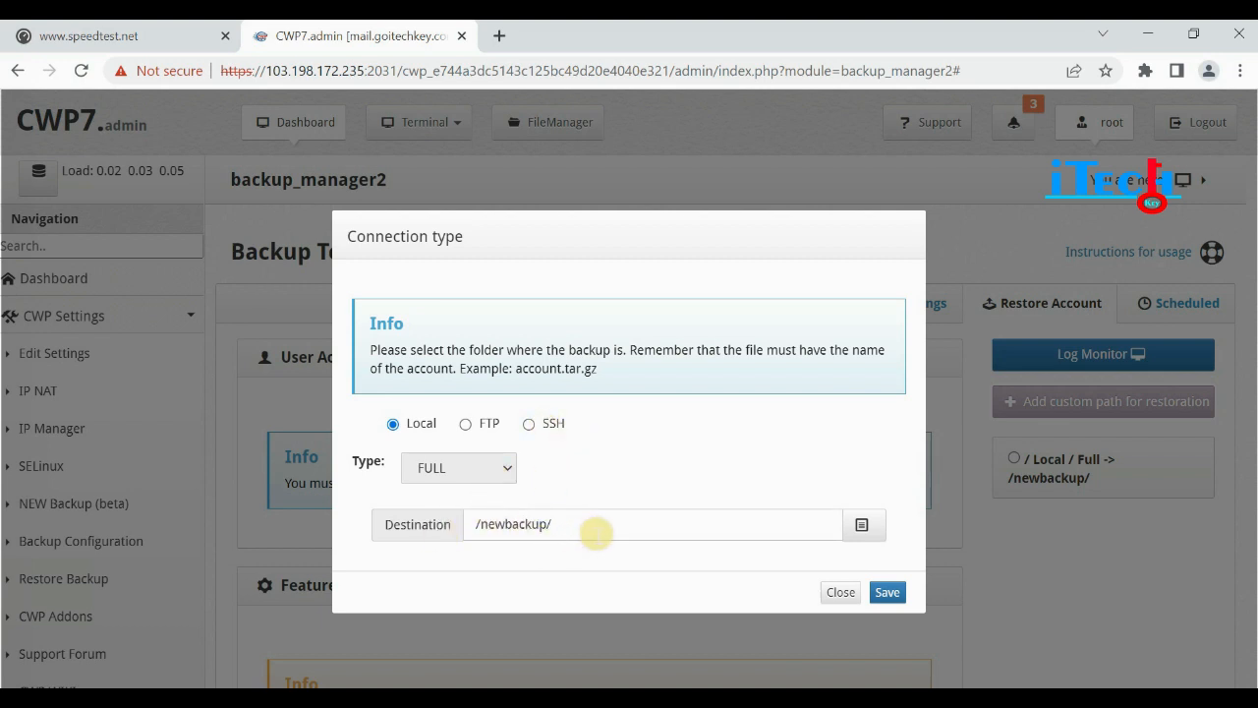
{"action": "left_click", "coordinate": [888, 592]}
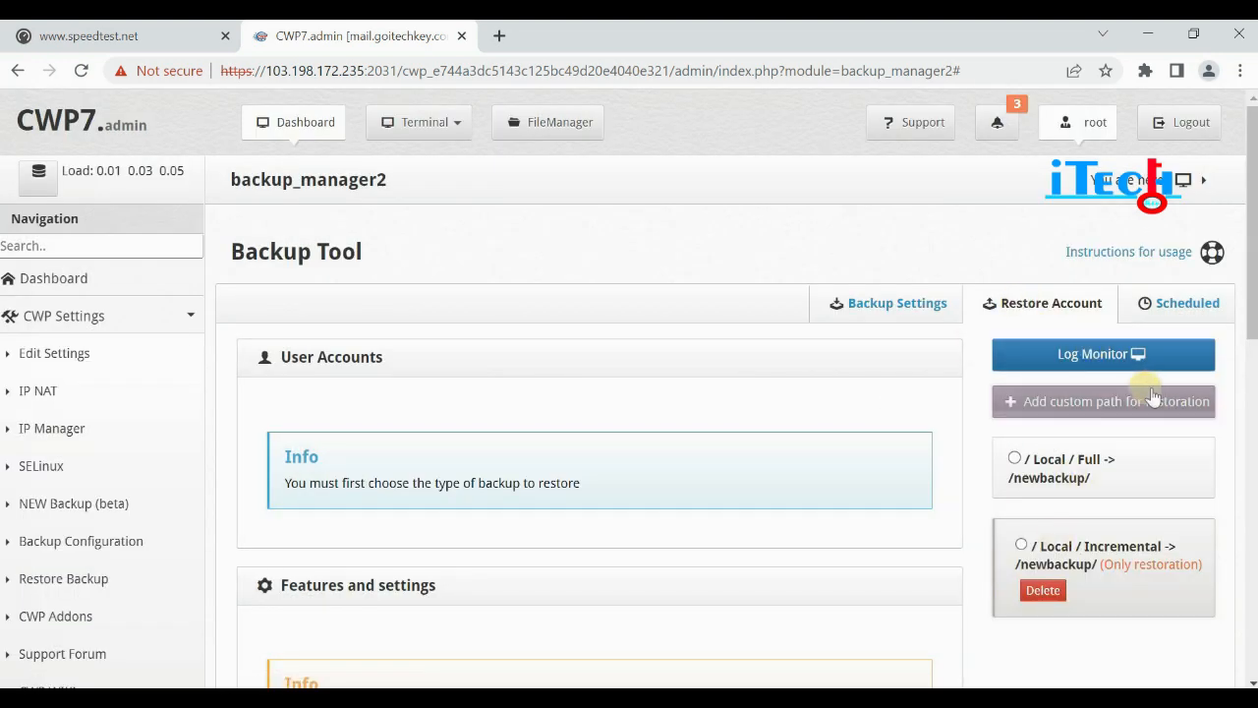
{"action": "left_click", "coordinate": [1186, 306]}
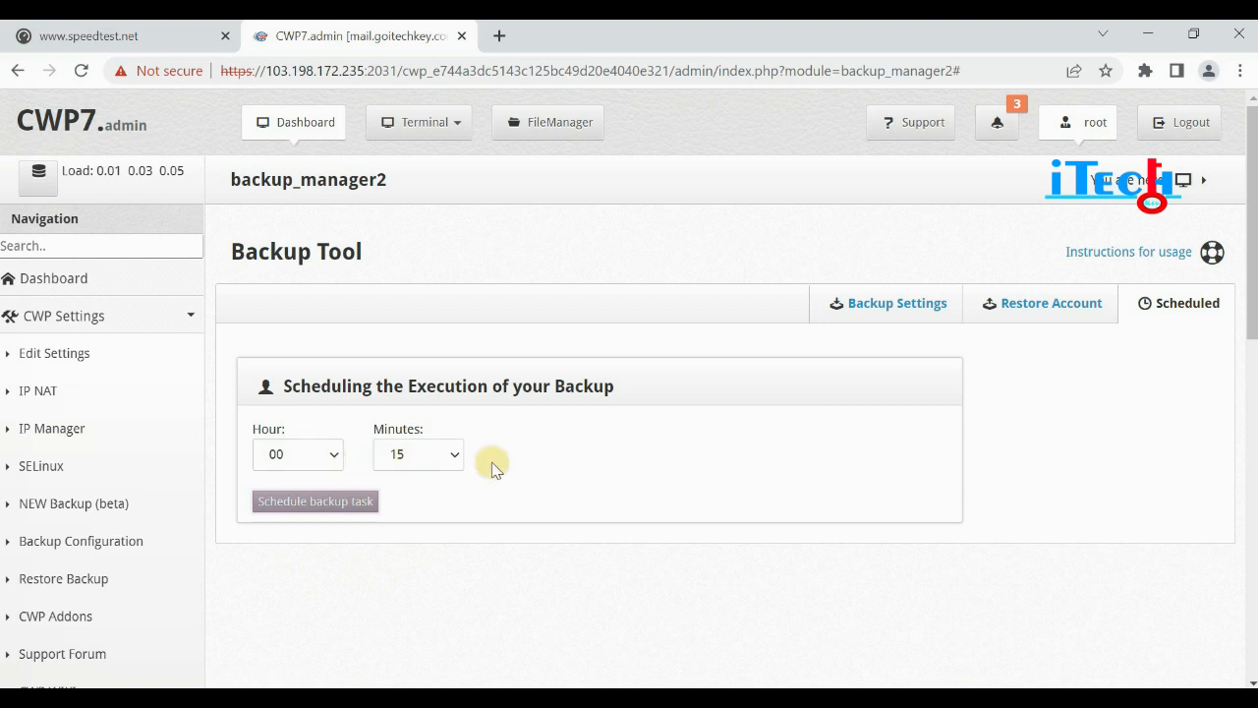
Open Backup Configuration under CWP Settings to reach the legacy Manage Backups page.
{"action": "scroll", "coordinate": [396, 439], "scroll_direction": "down", "scroll_amount": 1}
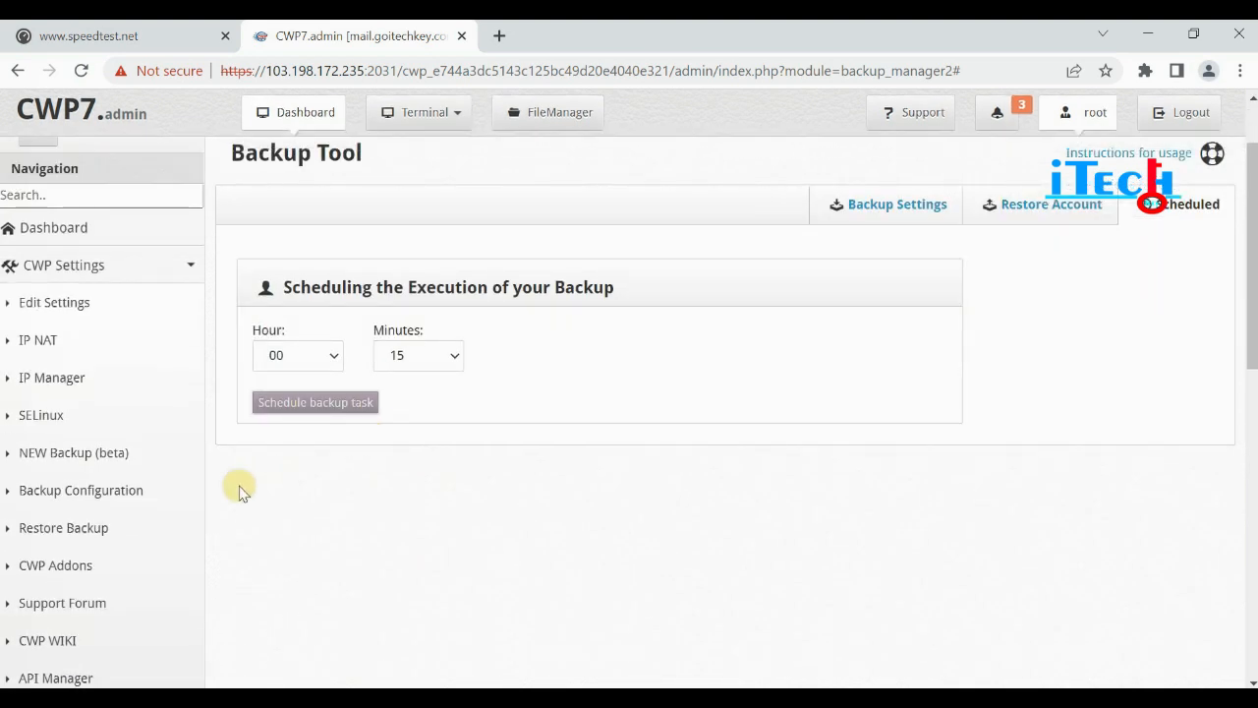
{"action": "left_click", "coordinate": [69, 496]}
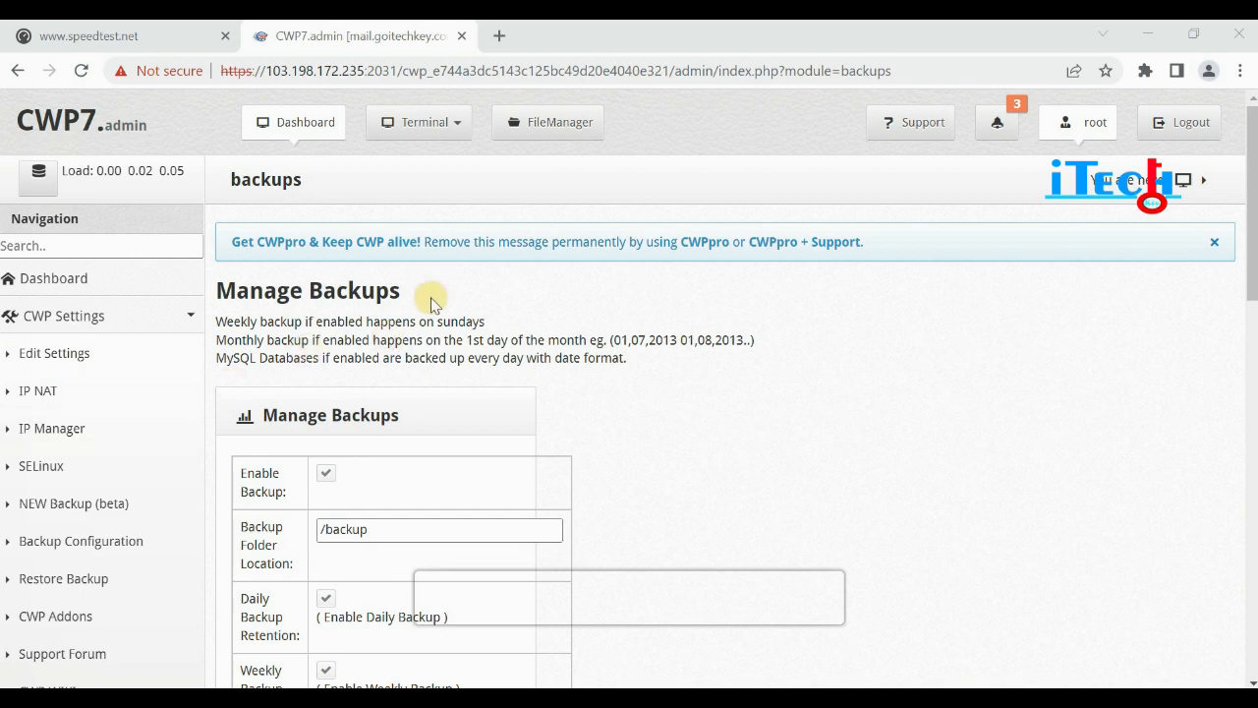
Review the Manage Backups and Remote Backup Settings sections, then go to Restore Backup.
{"action": "scroll", "coordinate": [431, 303], "scroll_direction": "down", "scroll_amount": 5}
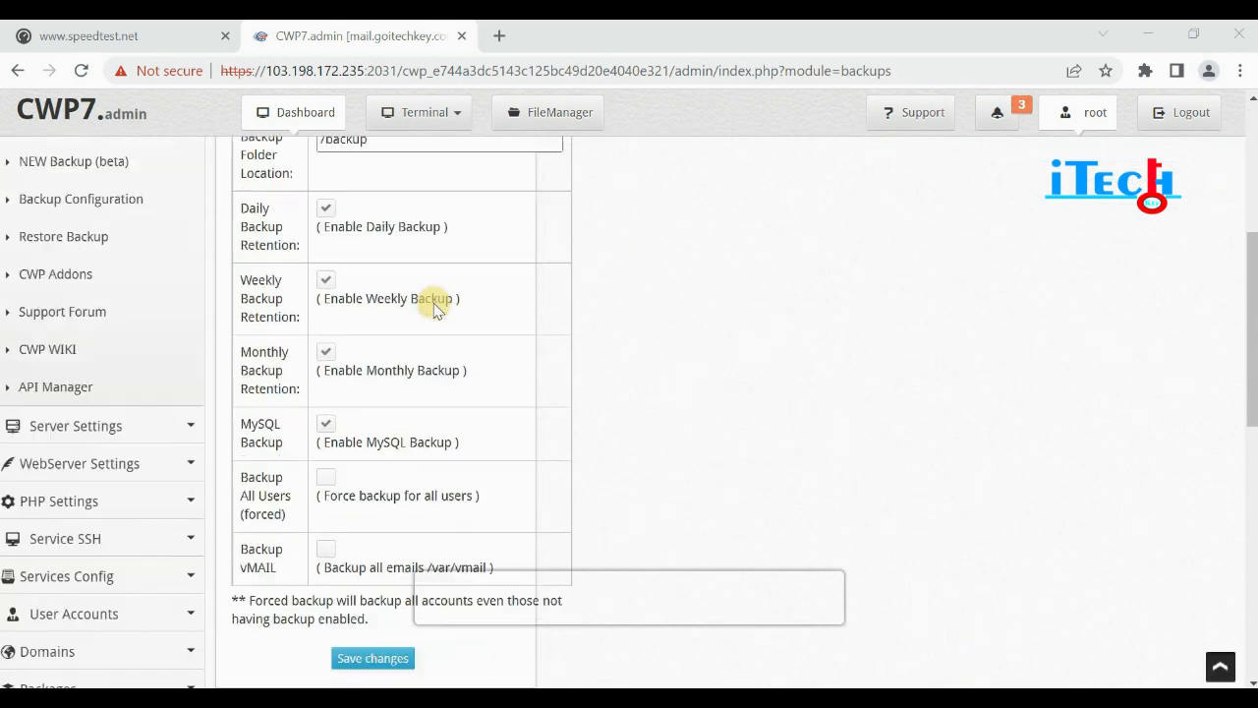
{"action": "scroll", "coordinate": [438, 308], "scroll_direction": "down", "scroll_amount": 1}
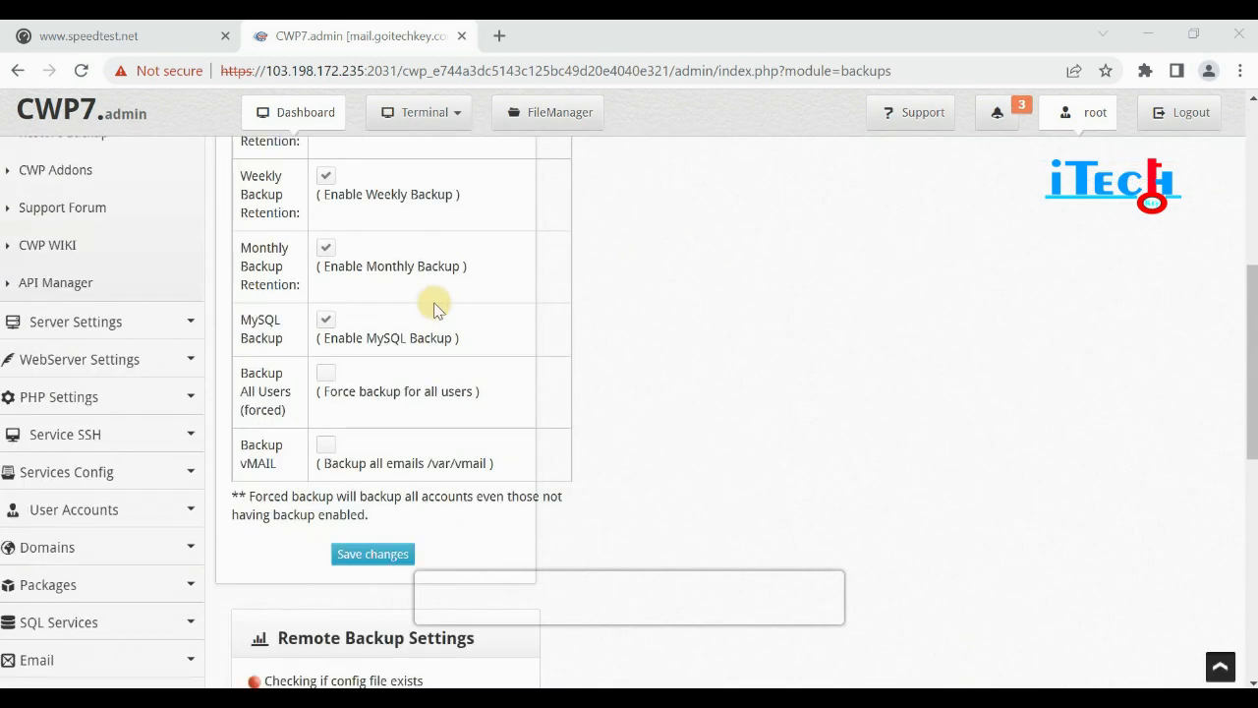
{"action": "scroll", "coordinate": [438, 308], "scroll_direction": "down", "scroll_amount": 1}
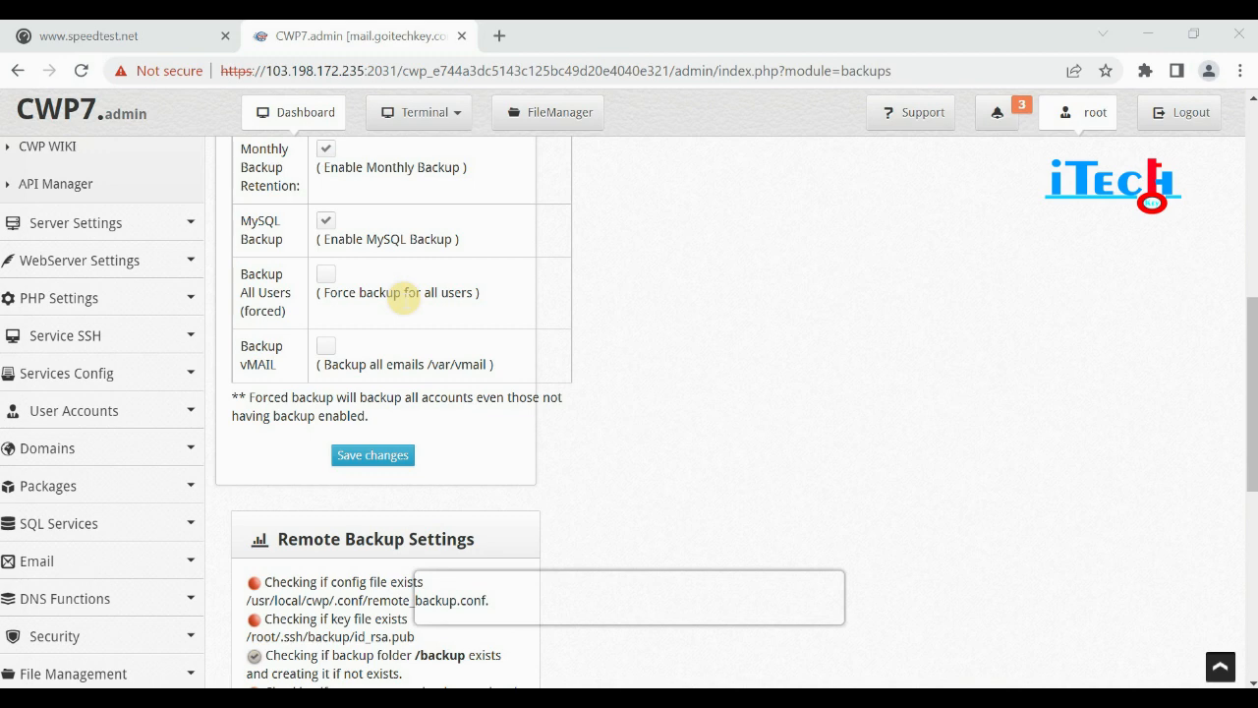
{"action": "scroll", "coordinate": [405, 305], "scroll_direction": "down", "scroll_amount": 3}
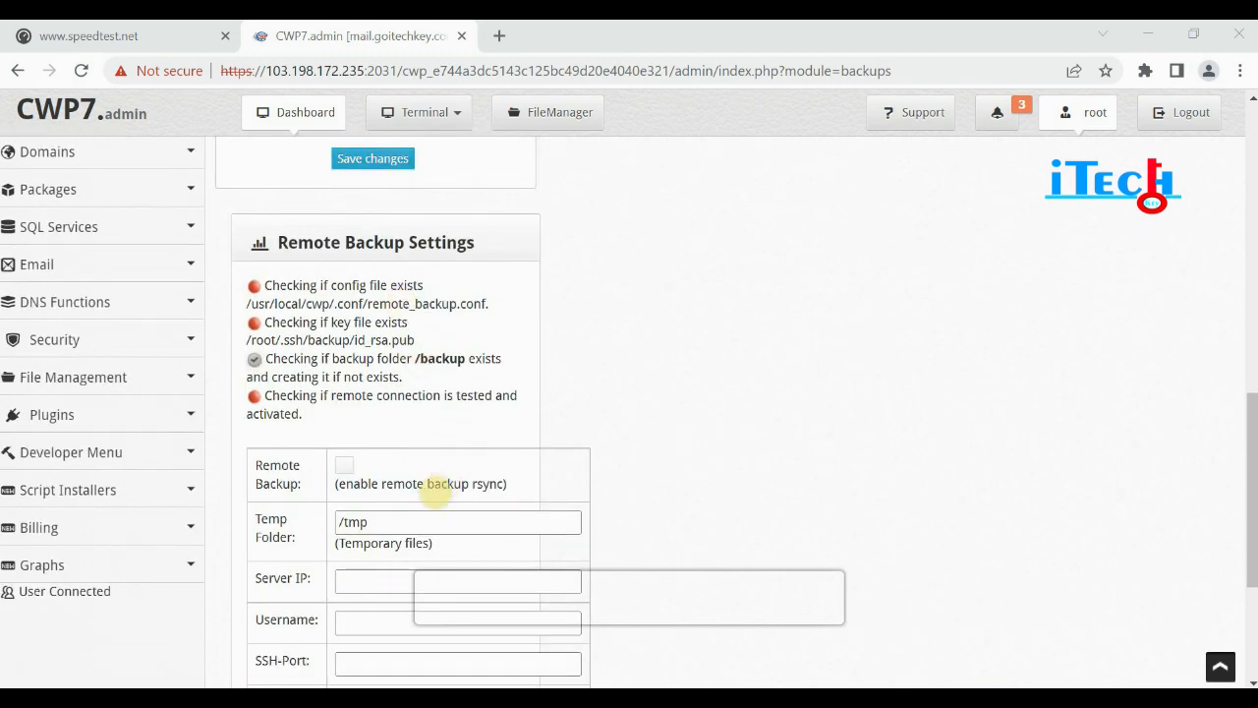
{"action": "scroll", "coordinate": [366, 472], "scroll_direction": "down", "scroll_amount": 1}
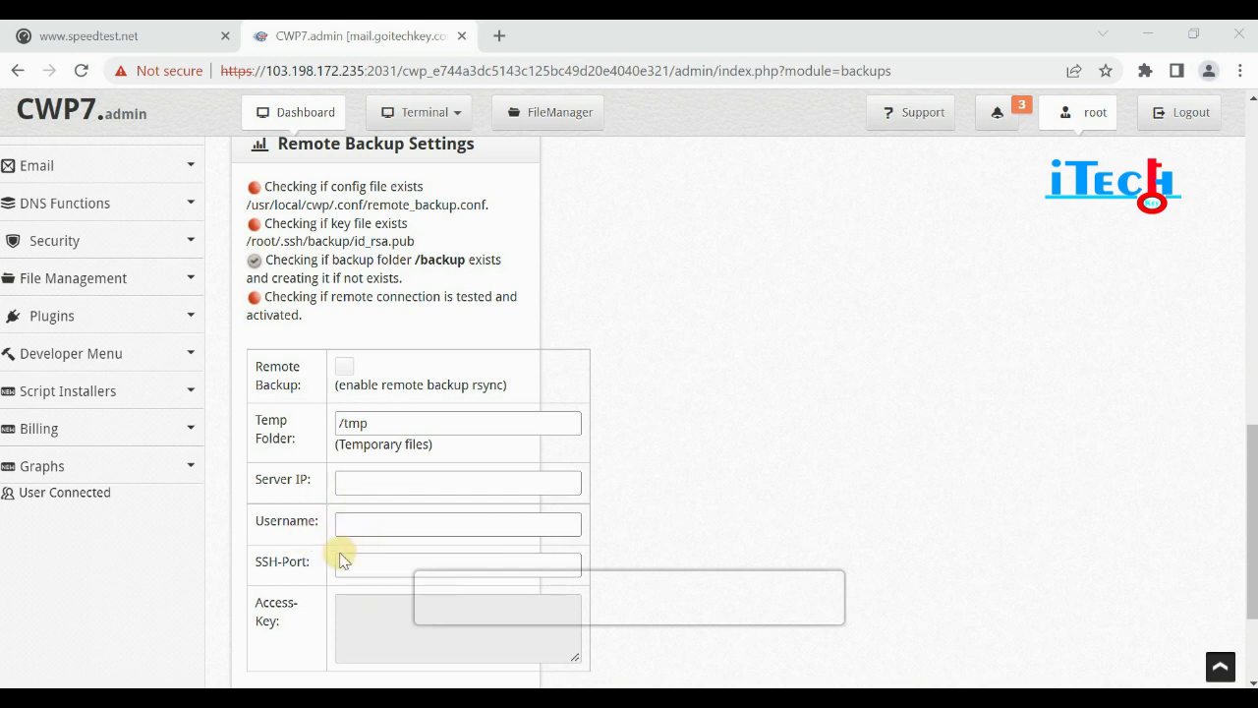
{"action": "scroll", "coordinate": [352, 571], "scroll_direction": "down", "scroll_amount": 1}
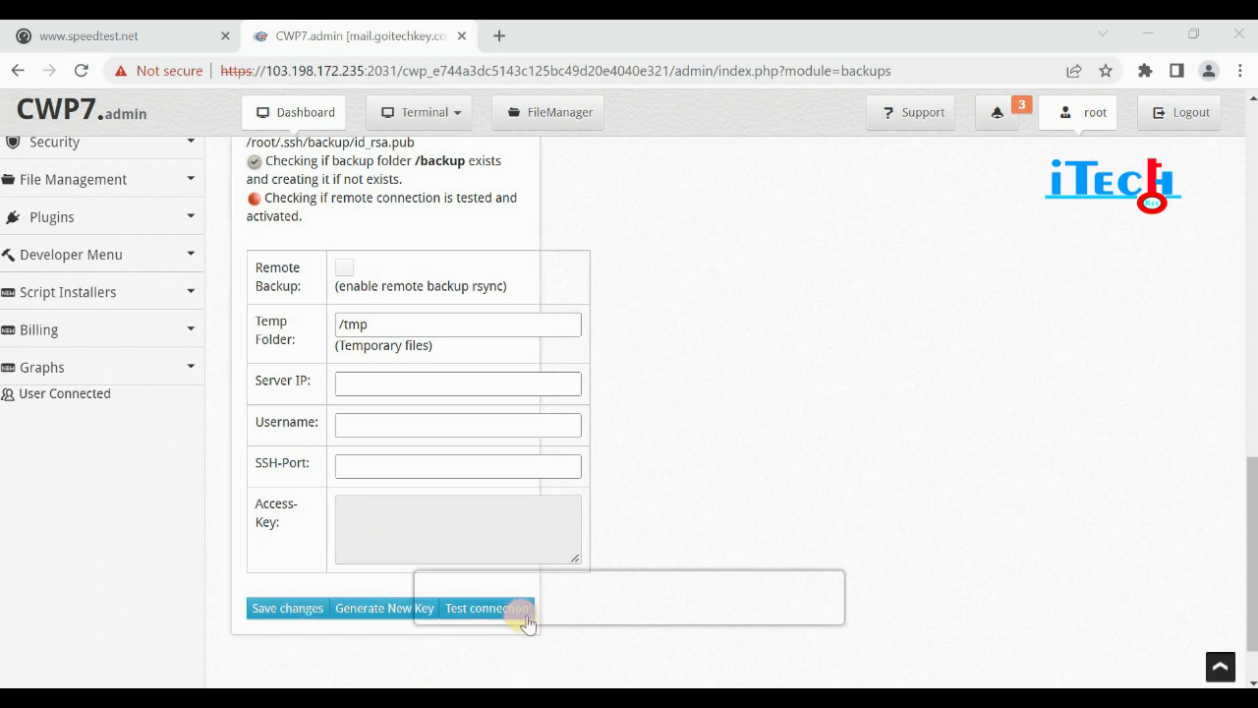
{"action": "scroll", "coordinate": [454, 595], "scroll_direction": "up", "scroll_amount": 2}
{"action": "scroll", "coordinate": [454, 595], "scroll_direction": "up", "scroll_amount": 1}
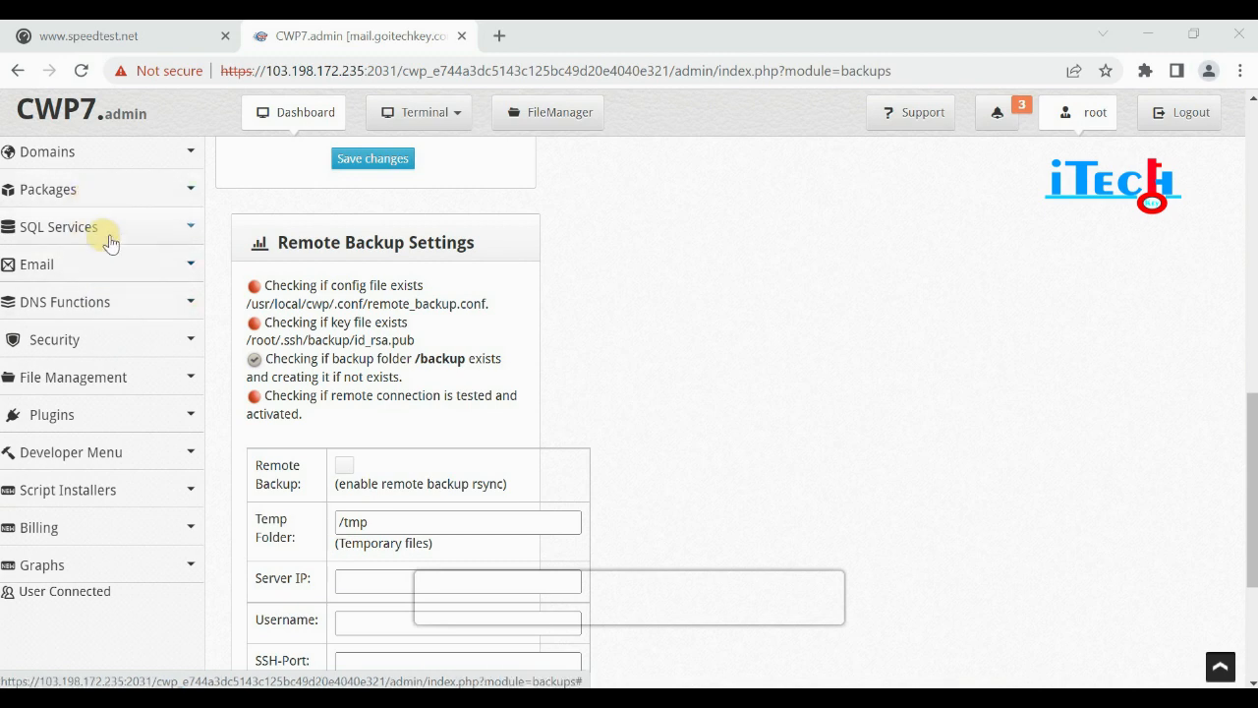
{"action": "scroll", "coordinate": [106, 244], "scroll_direction": "up", "scroll_amount": 8}
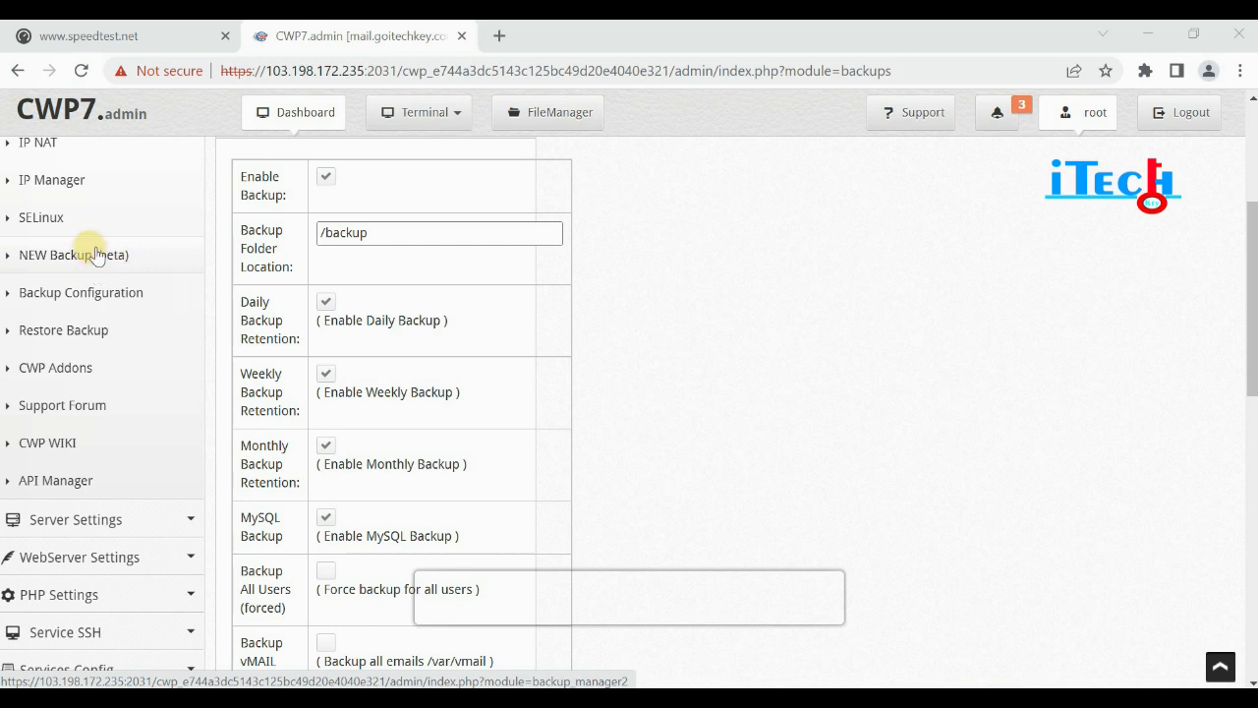
{"action": "left_click", "coordinate": [42, 334]}
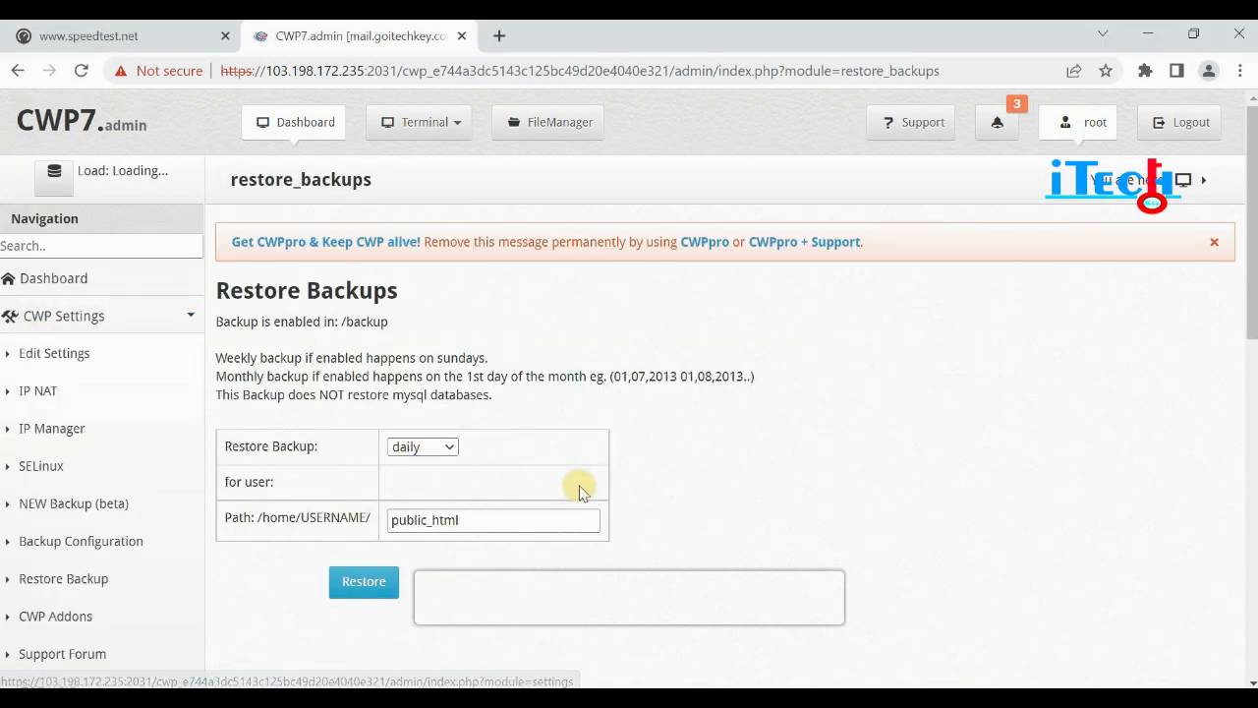
Keep the restore type on daily and the path field at public_html.
{"action": "scroll", "coordinate": [580, 492], "scroll_direction": "down", "scroll_amount": 2}
{"action": "left_click", "coordinate": [449, 251]}
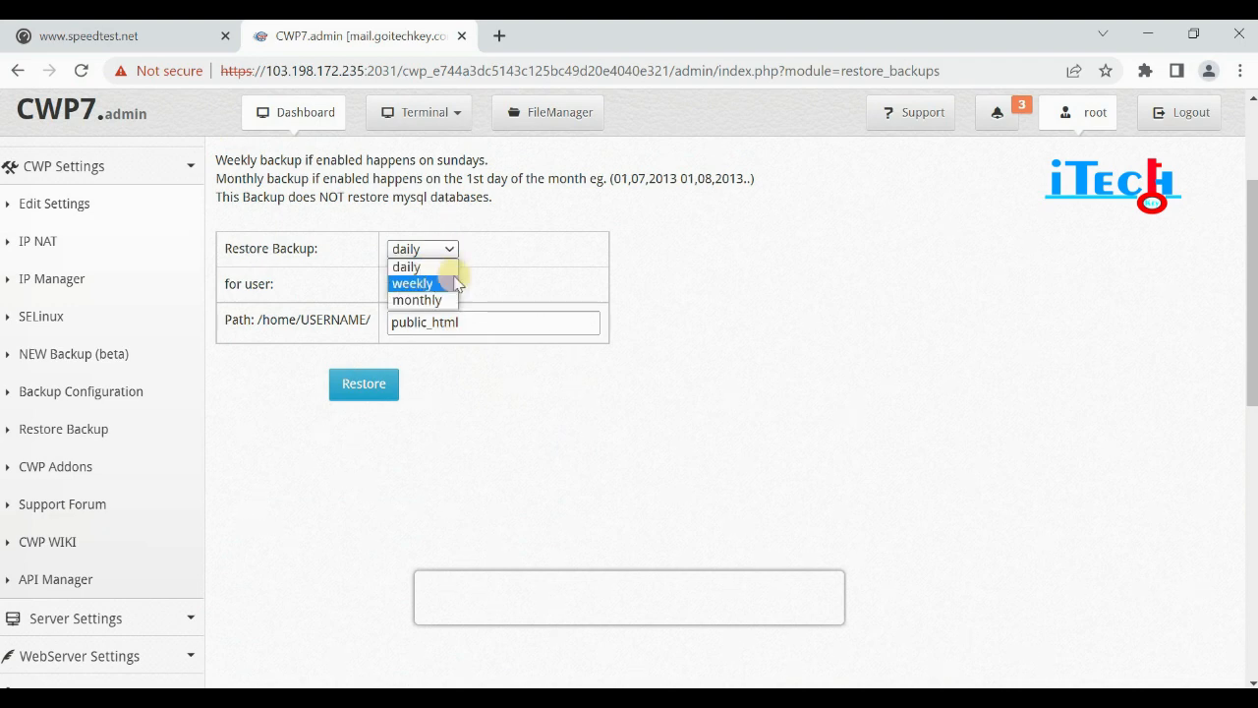
{"action": "left_click", "coordinate": [551, 272]}
{"action": "left_click", "coordinate": [436, 322]}
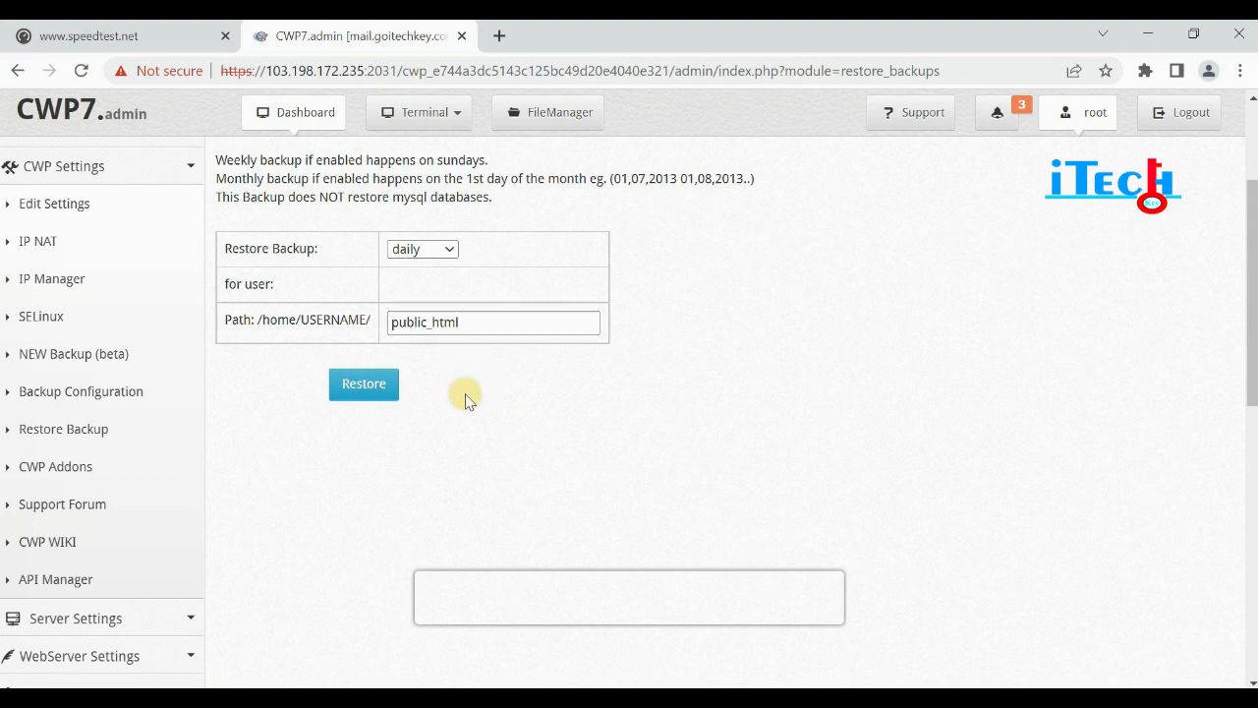
Attempt the daily public_html restore with the Restore button, retrying twice.
{"action": "left_click", "coordinate": [364, 385]}
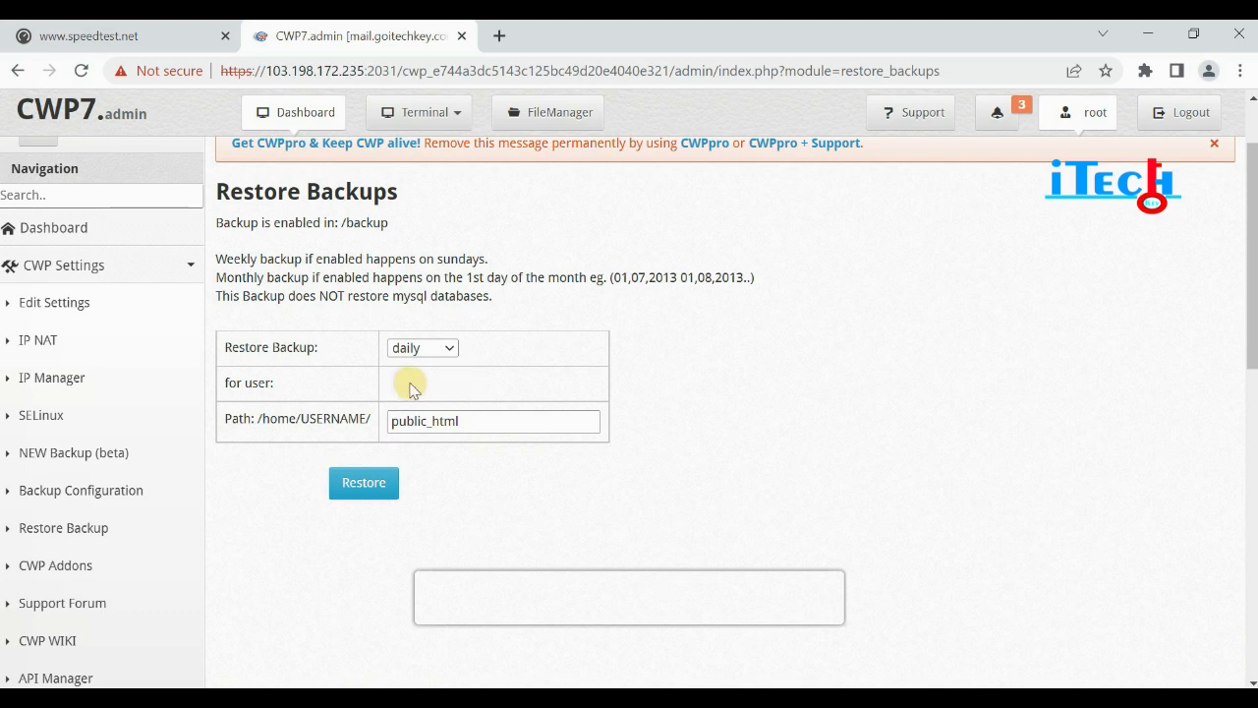
{"action": "left_click", "coordinate": [365, 484]}
{"action": "left_click", "coordinate": [364, 488]}
{"action": "scroll", "coordinate": [37, 374], "scroll_direction": "down", "scroll_amount": 2}
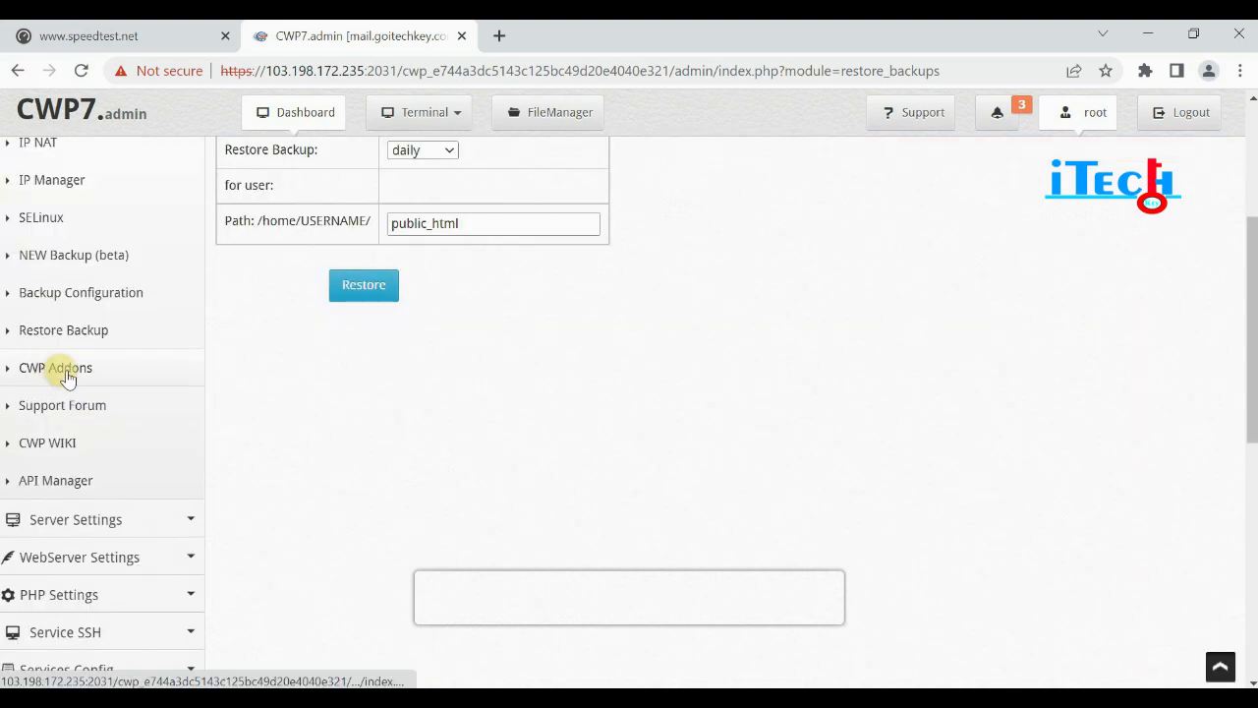
Browse the WebPanel Addons page and open the CWP Wiki in a new tab.
{"action": "left_click", "coordinate": [66, 374]}
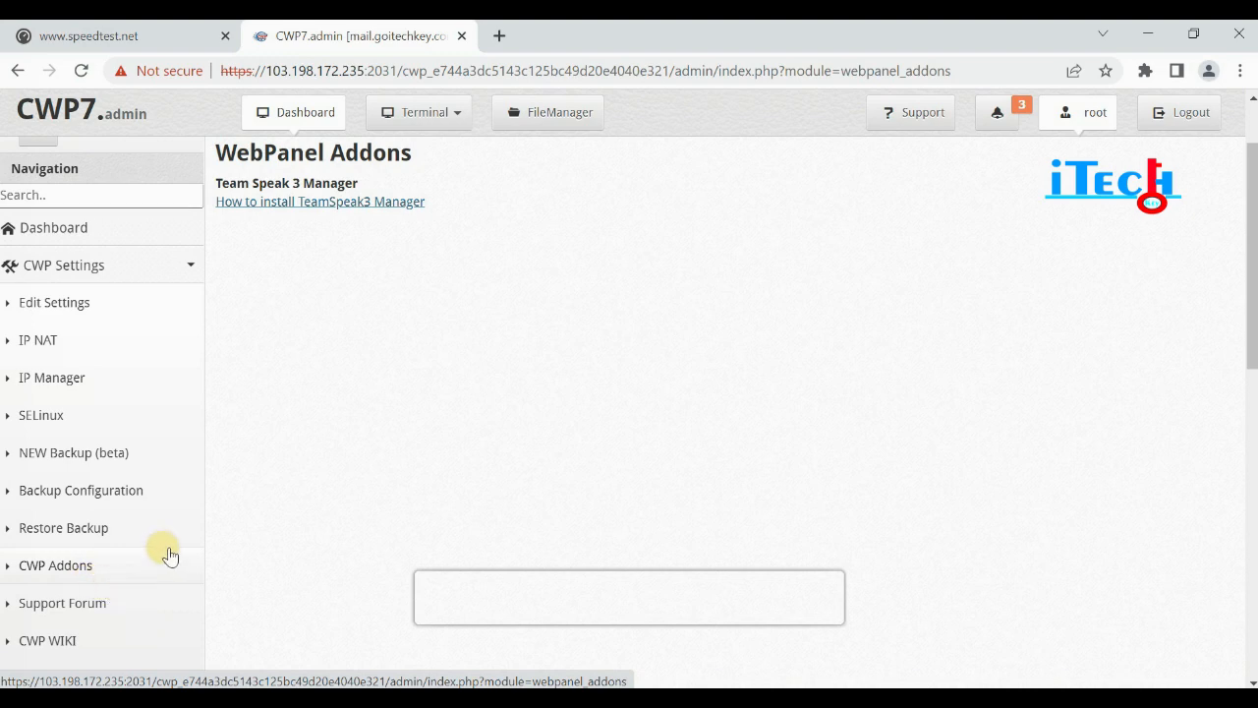
{"action": "scroll", "coordinate": [169, 556], "scroll_direction": "down", "scroll_amount": 1}
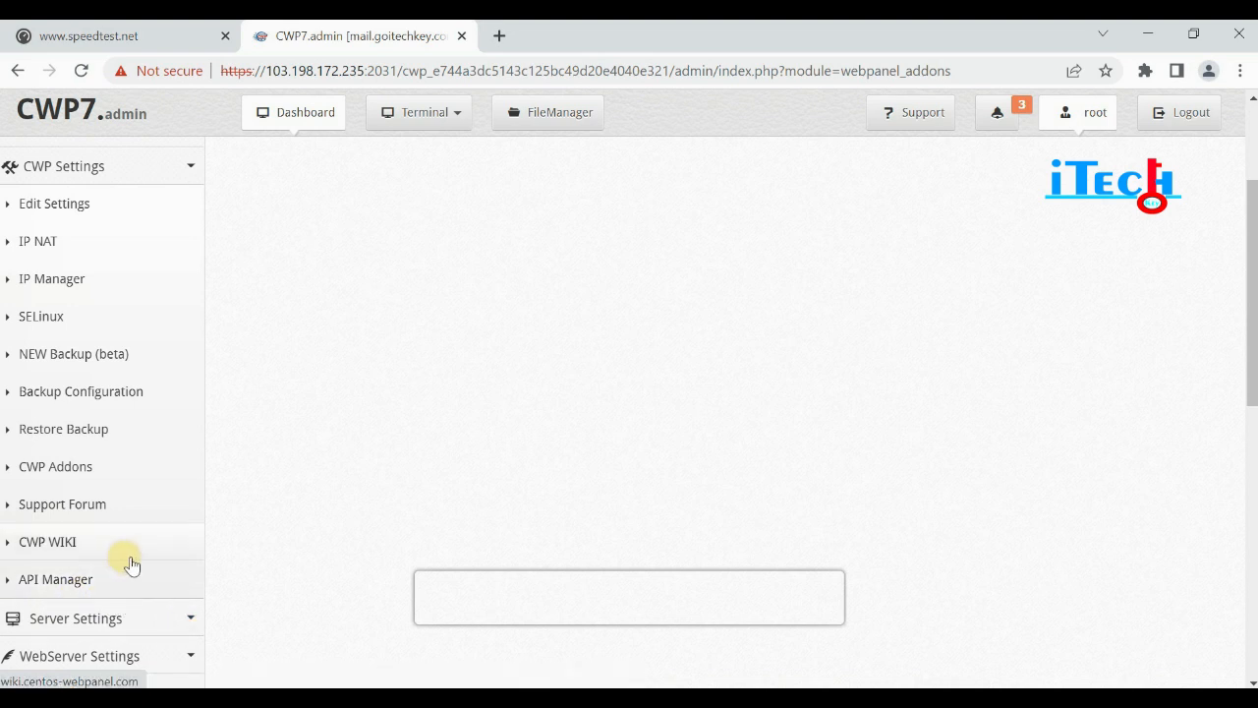
{"action": "scroll", "coordinate": [132, 563], "scroll_direction": "up", "scroll_amount": 2}
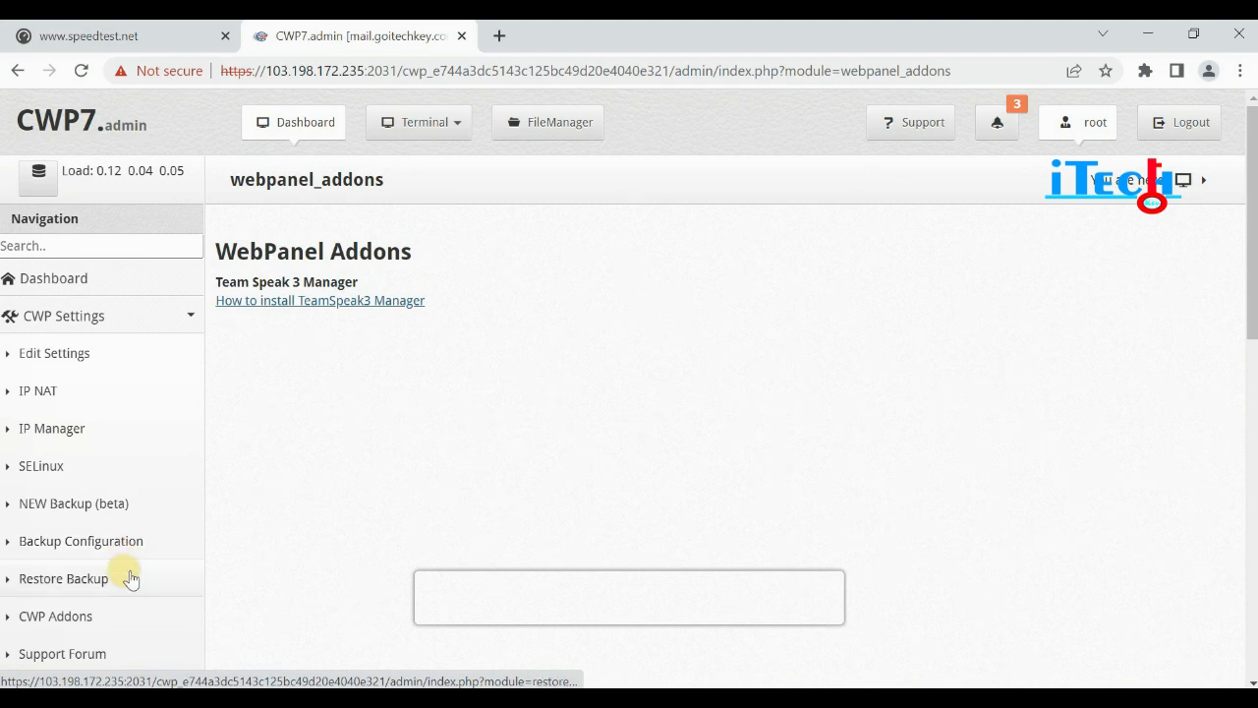
{"action": "scroll", "coordinate": [126, 570], "scroll_direction": "down", "scroll_amount": 2}
{"action": "left_click", "coordinate": [40, 551]}
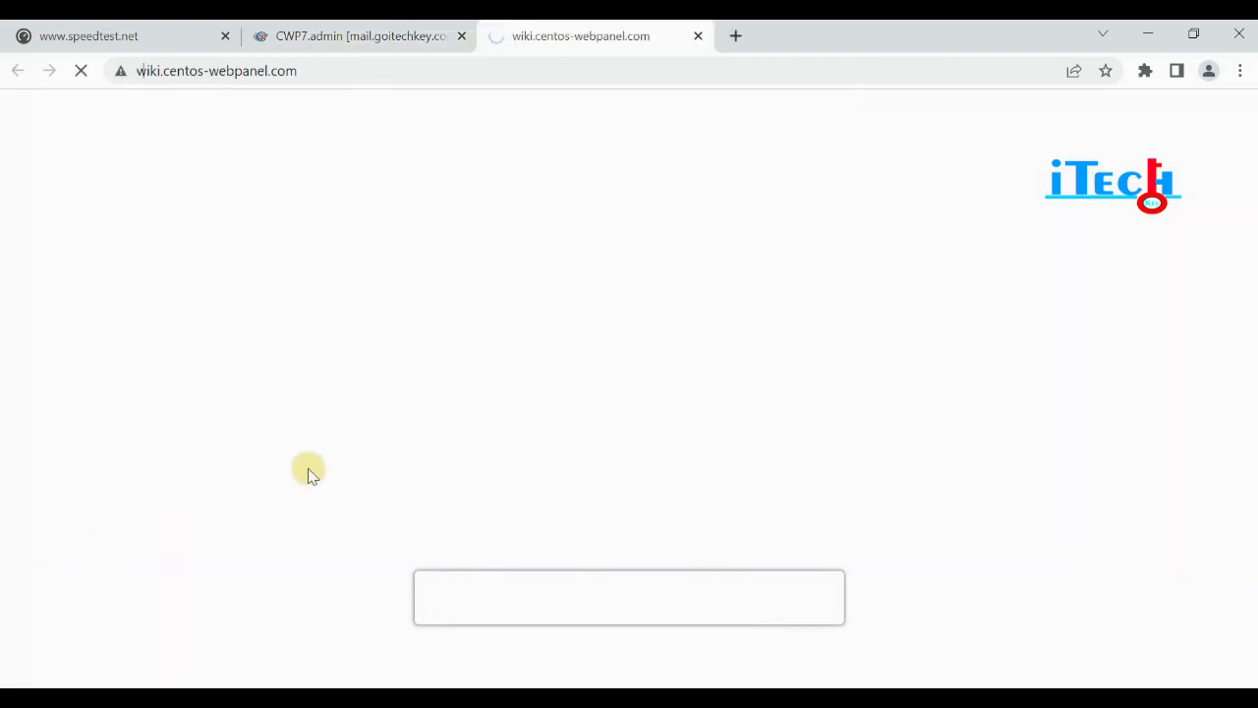
Back in the CWP7 tab, start loading API Manager, then go back to WebPanel Addons.
{"action": "left_click", "coordinate": [358, 34]}
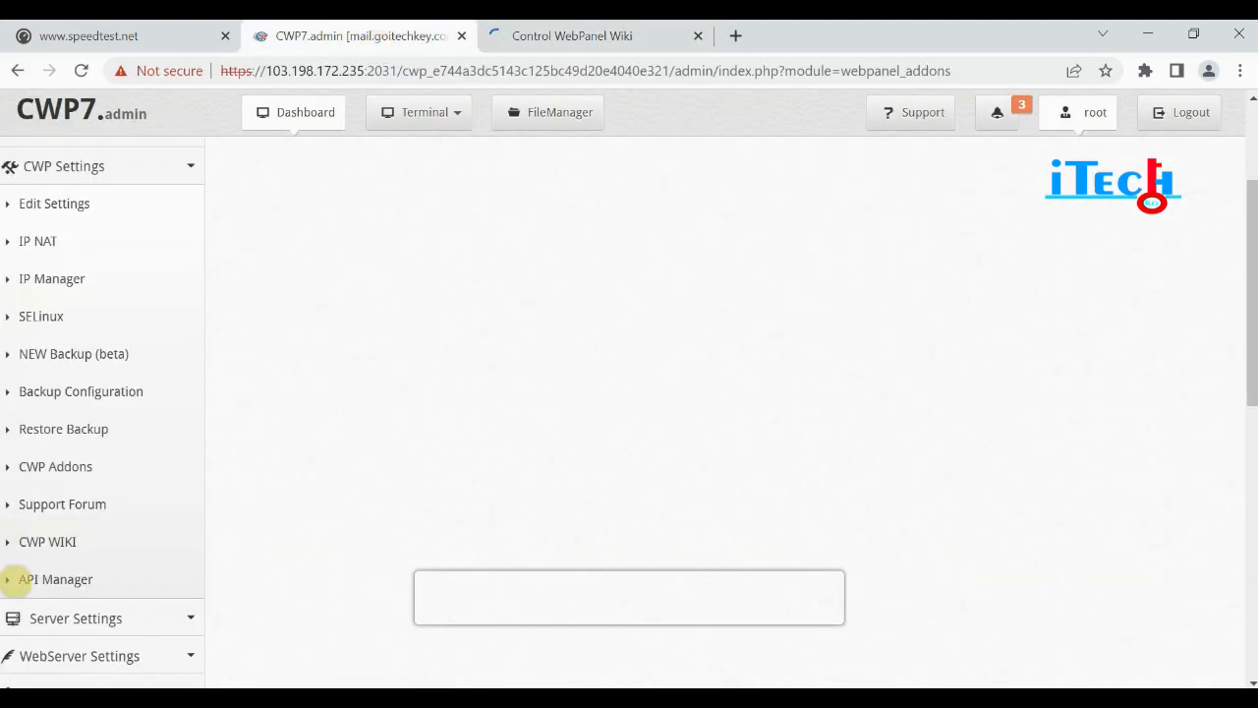
{"action": "left_click", "coordinate": [54, 581]}
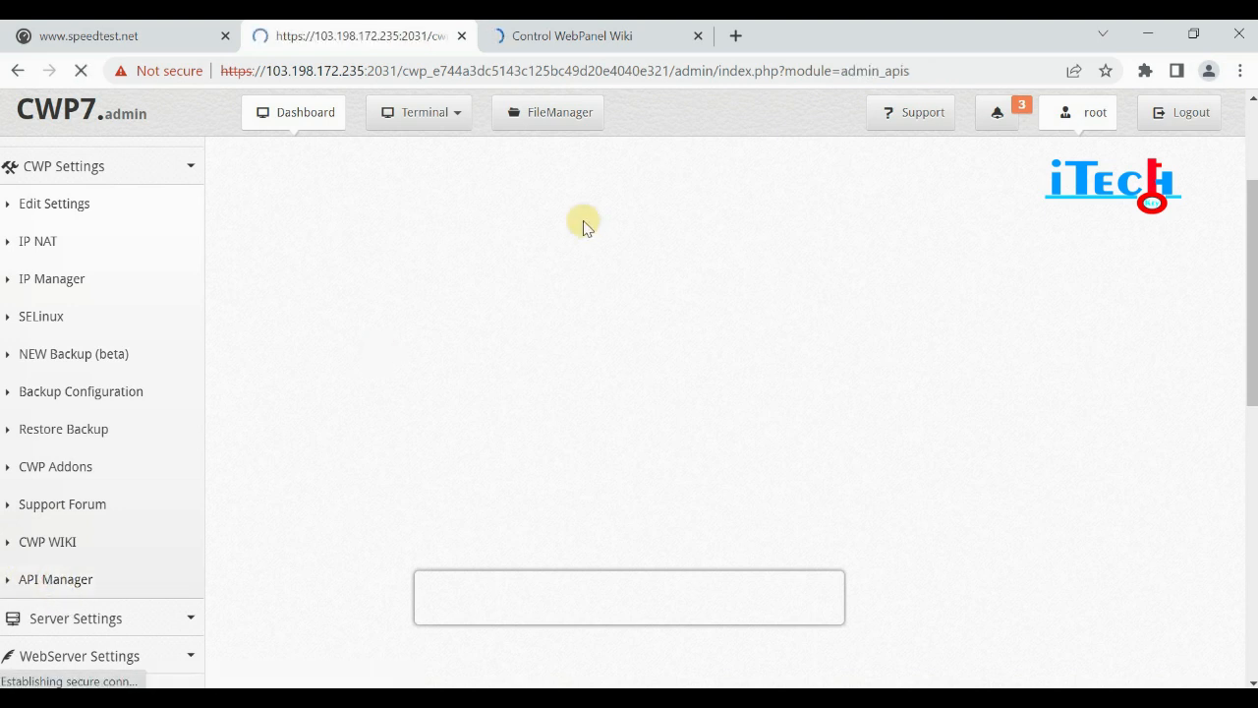
{"action": "left_click", "coordinate": [20, 73]}
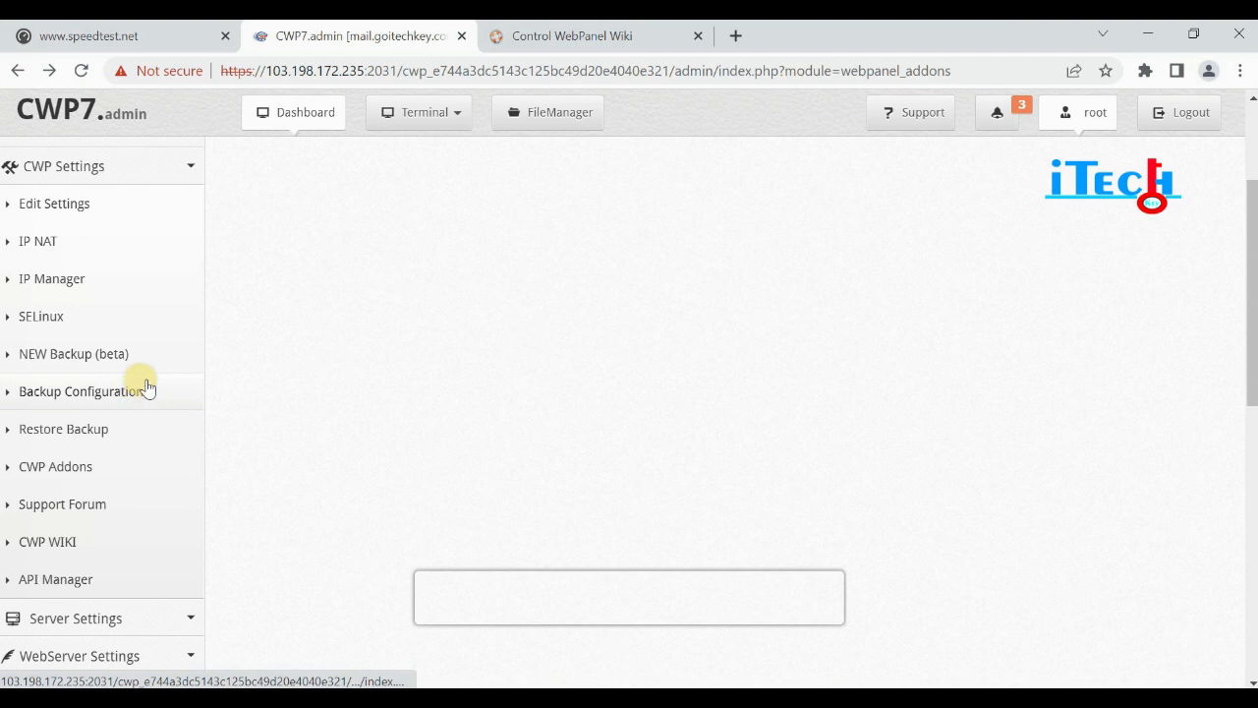